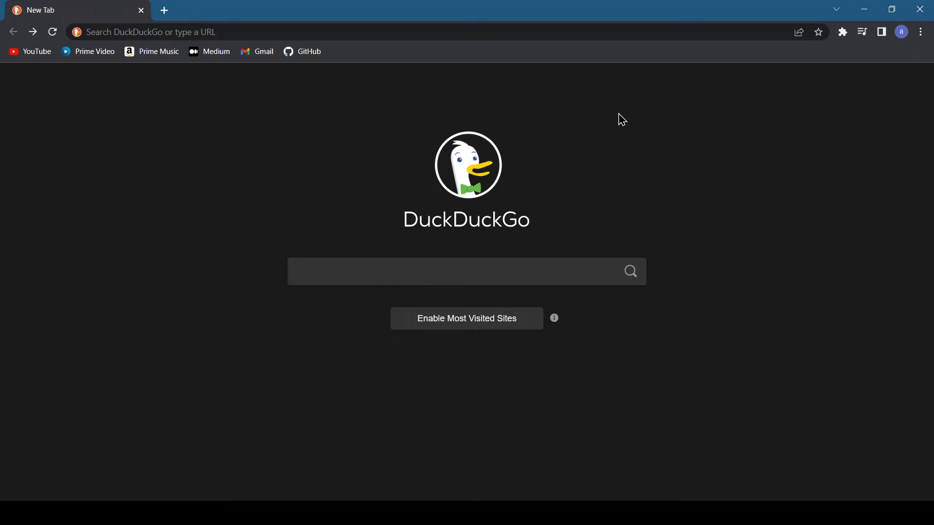
# - Search the web for "jdk download" and open the Java Downloads | Oracle result in its own tab
pyautogui.click(496, 30)
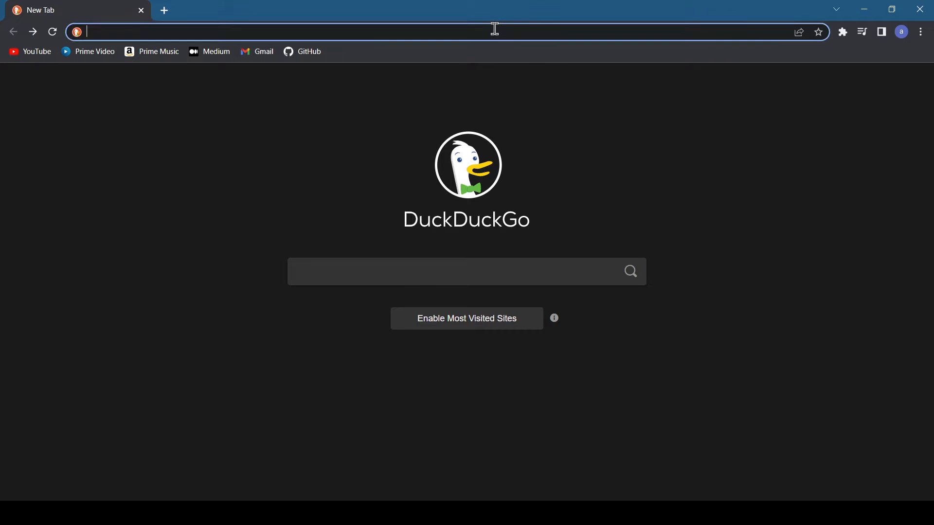
pyautogui.write('jdk')
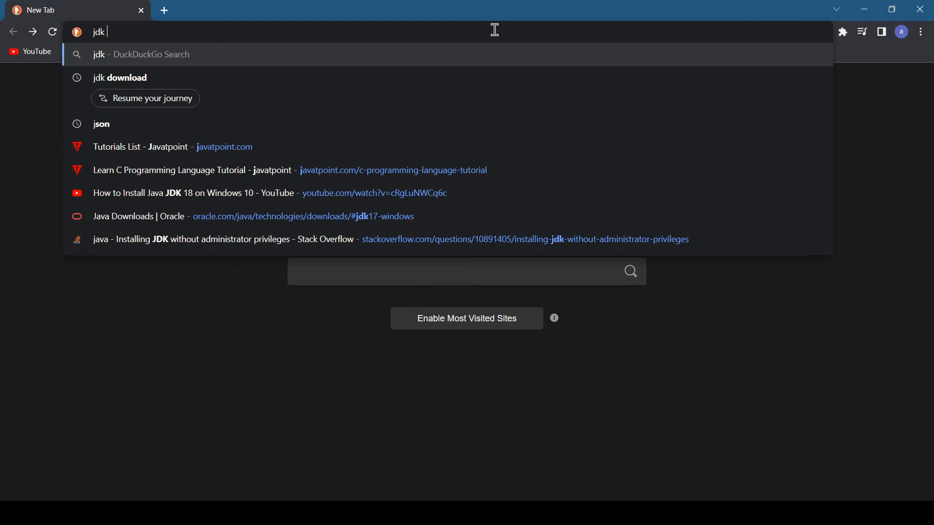
pyautogui.press('Down')
pyautogui.press('Return')
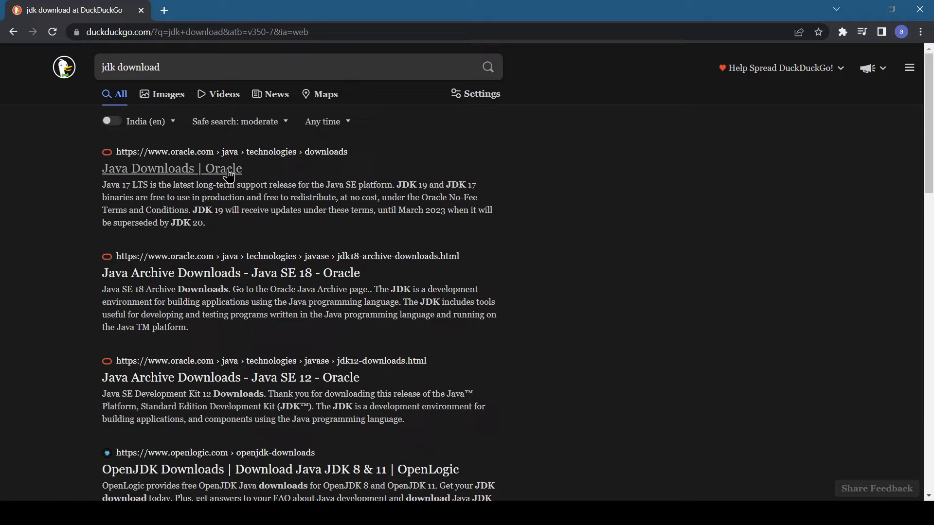
pyautogui.middleClick(209, 177)
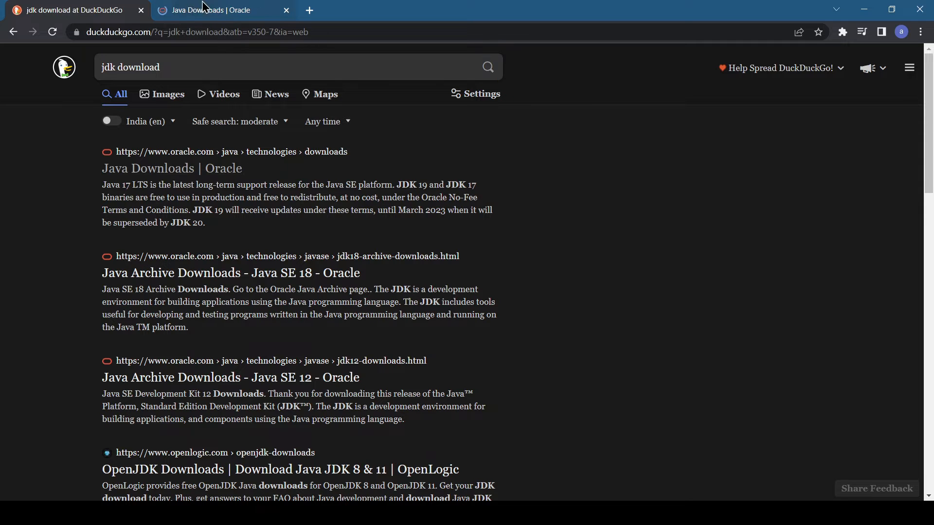
pyautogui.hotkey('ctrl', 'Tab')
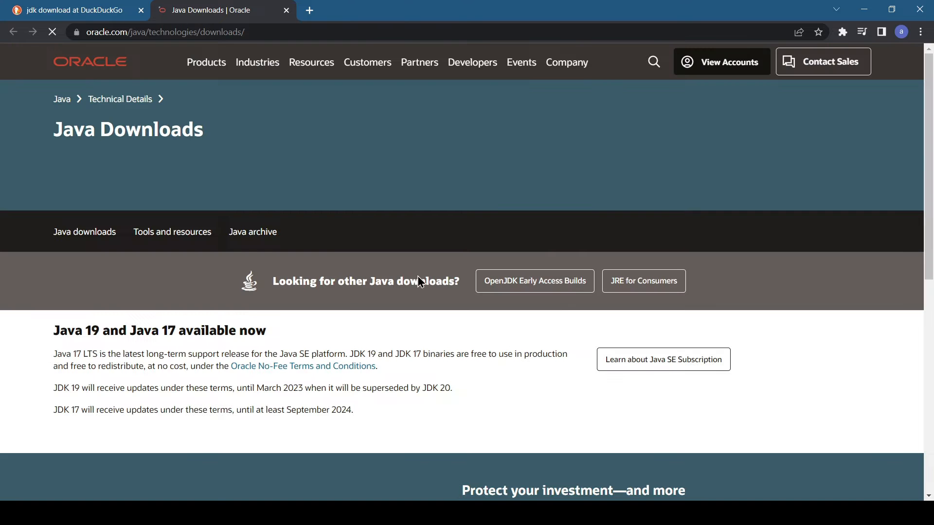
# - Review the available Java versions on the Oracle page and show the Java 17 downloads
pyautogui.scroll(-3, 287, 269)
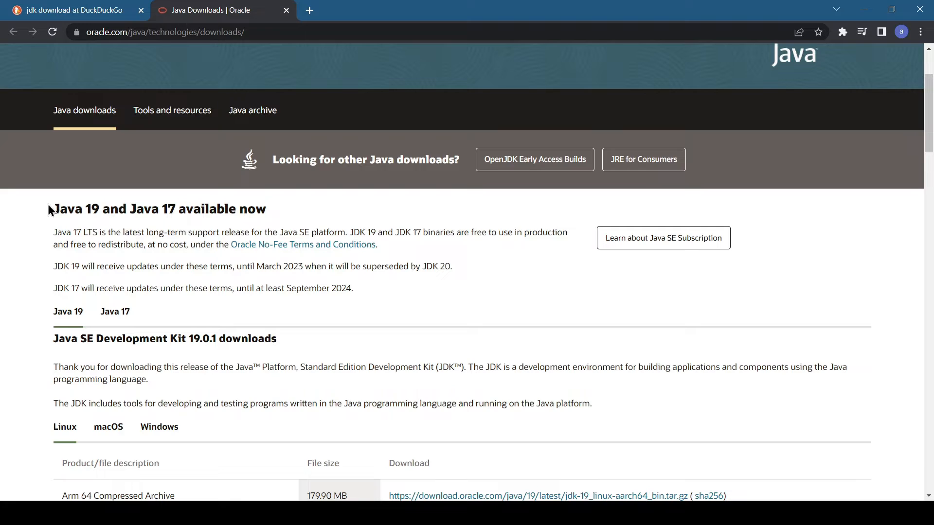
pyautogui.moveTo(55, 208); pyautogui.dragTo(277, 208)
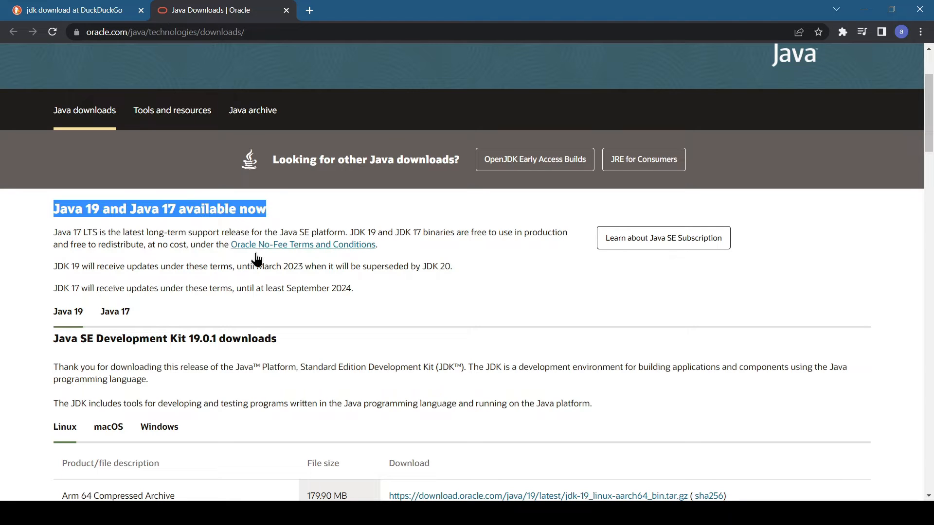
pyautogui.click(205, 256)
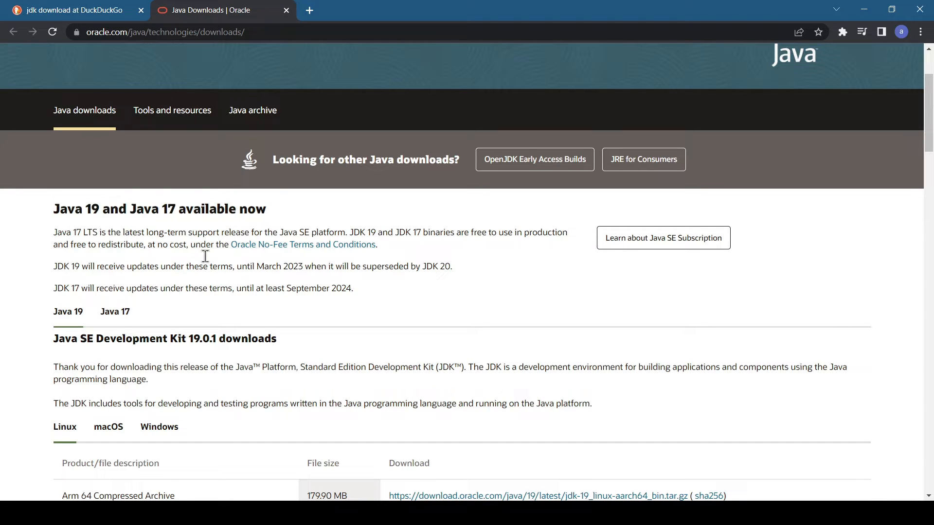
pyautogui.doubleClick(84, 211)
pyautogui.click(88, 213)
pyautogui.scroll(-5, 243, 215)
pyautogui.scroll(4, 146, 215)
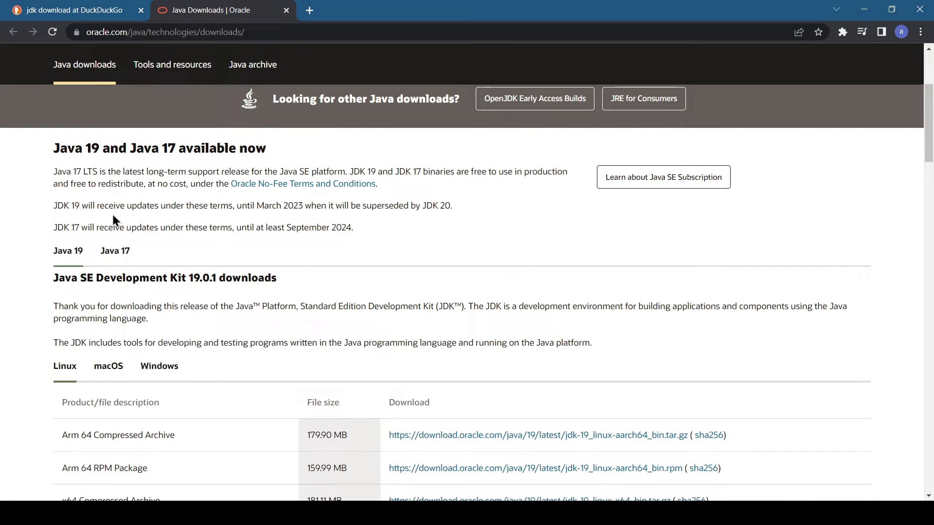
pyautogui.click(114, 249)
# - Show the Java 8 downloads for Windows and request the x64 installer jdk-8u351-windows-x64.exe
pyautogui.scroll(-15, 438, 205)
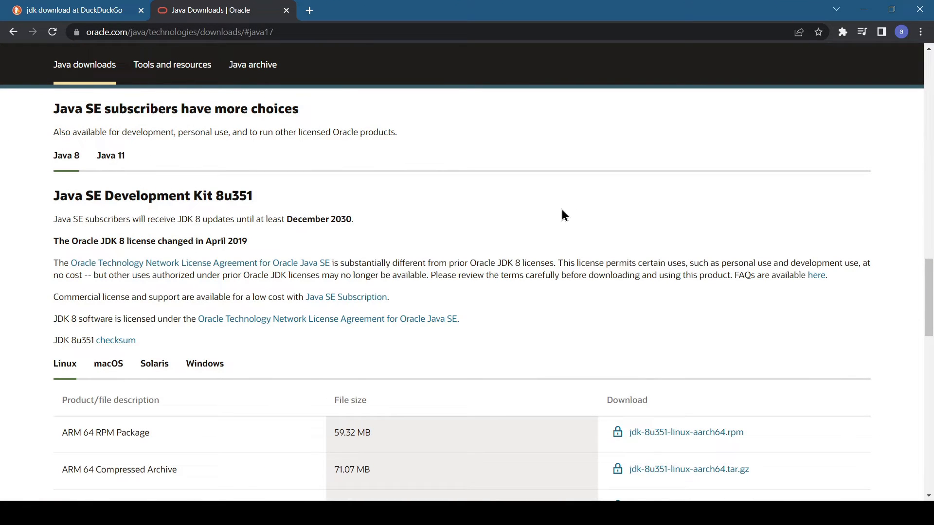
pyautogui.scroll(-4, 563, 212)
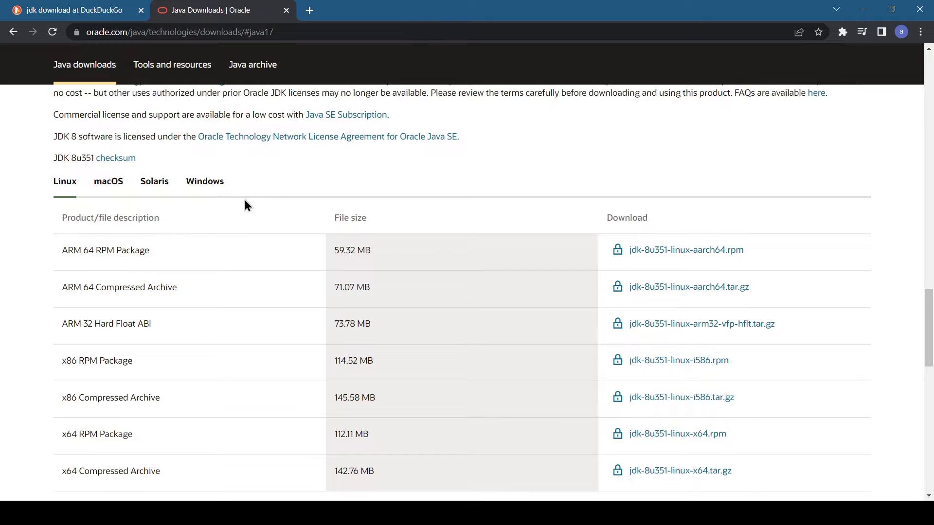
pyautogui.scroll(1, 245, 205)
pyautogui.click(227, 243)
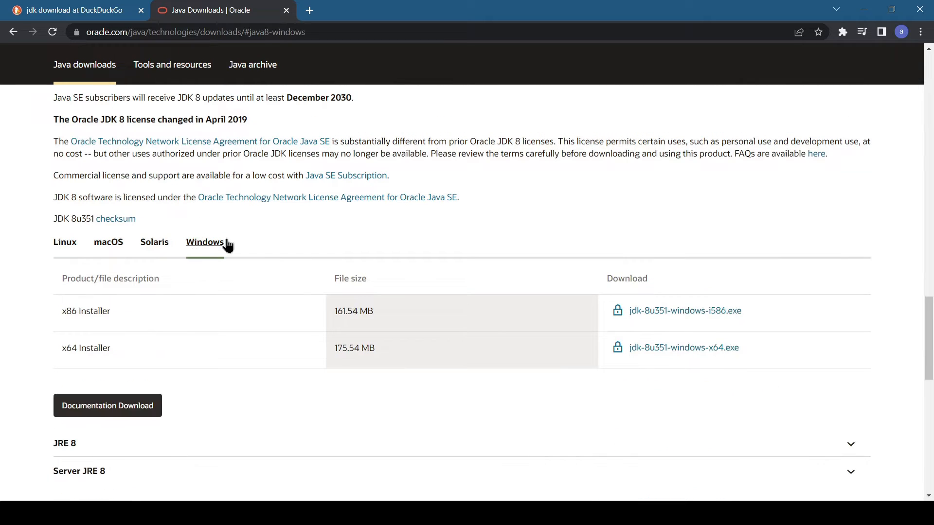
pyautogui.scroll(-2, 617, 235)
pyautogui.click(686, 228)
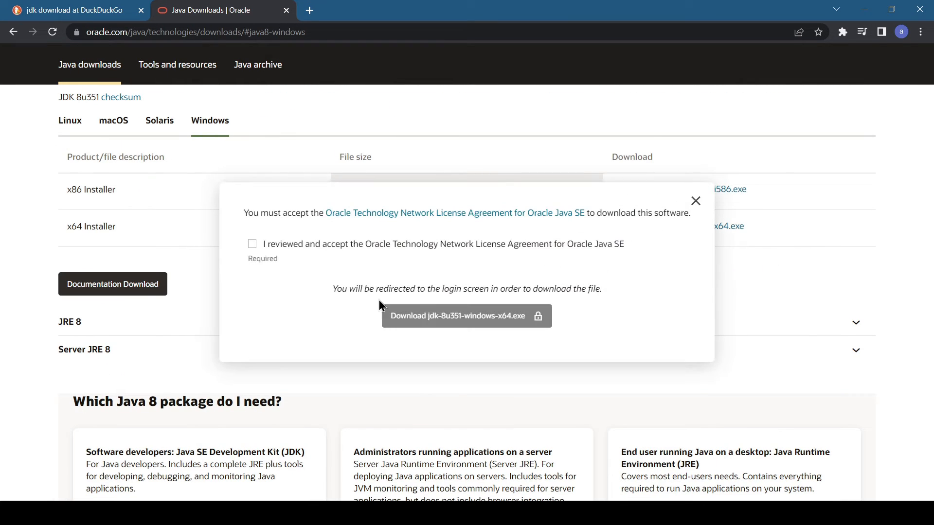
# - Highlight the login redirect note in the Java 8 licence prompt, then close the prompt without downloading
pyautogui.moveTo(332, 288)
pyautogui.mouseDown()
pyautogui.moveTo(603, 287)
pyautogui.moveTo(333, 288)
pyautogui.mouseUp()
pyautogui.click(583, 285)
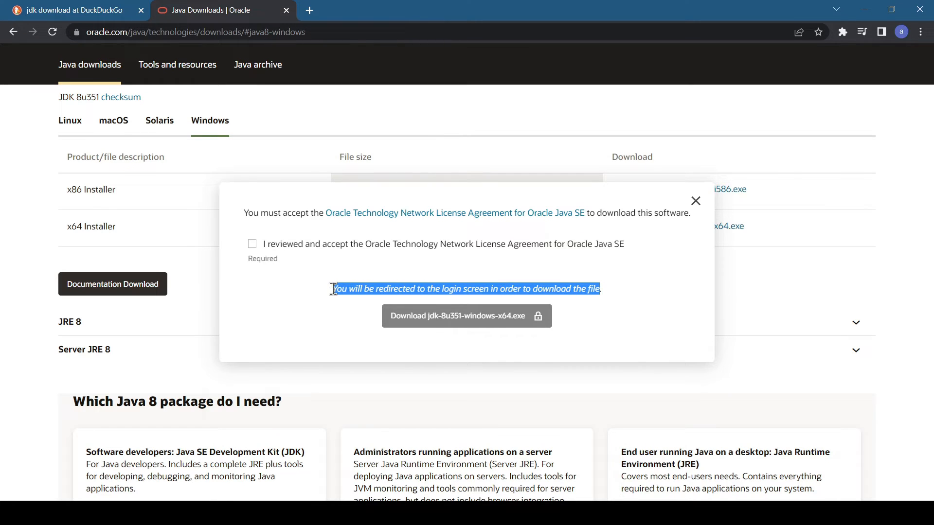
pyautogui.click(601, 285)
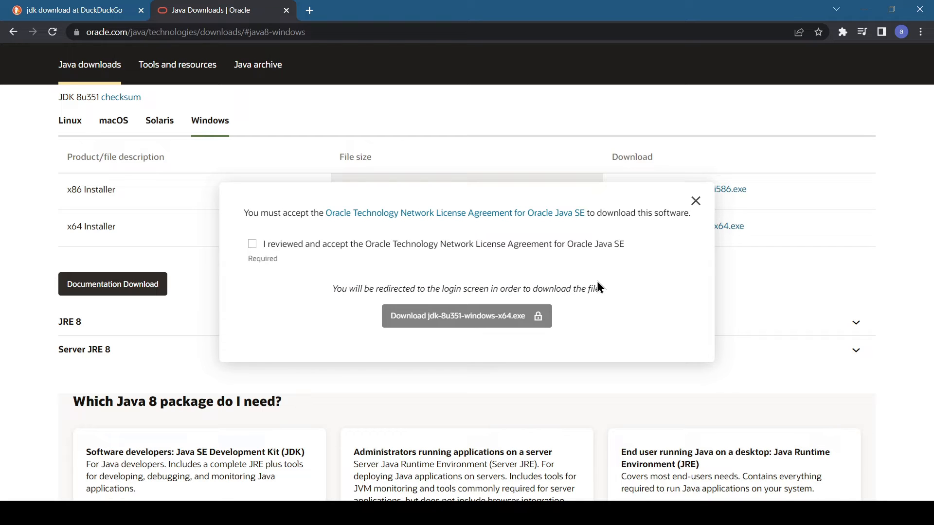
pyautogui.click(696, 201)
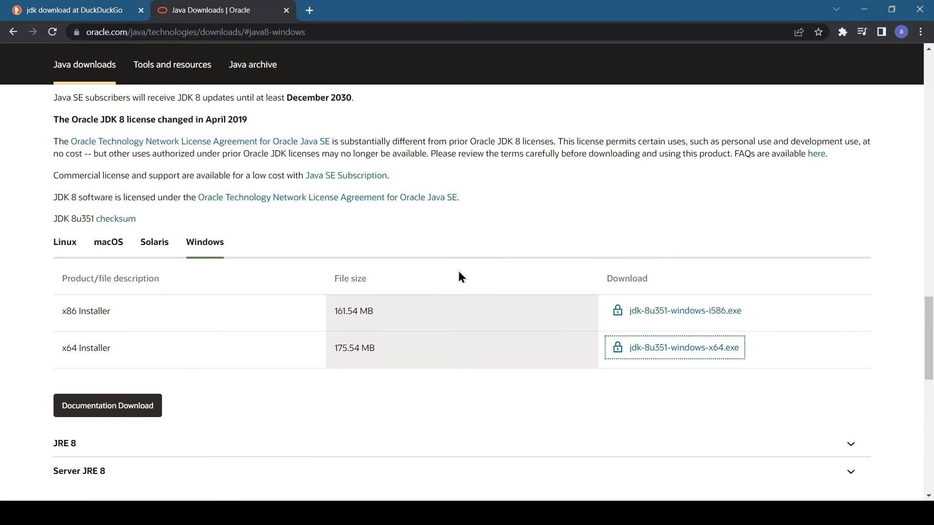
# - Download the Java 17 x64 Installer for Windows, jdk-17_windows-x64_bin.exe
pyautogui.scroll(15, 460, 273)
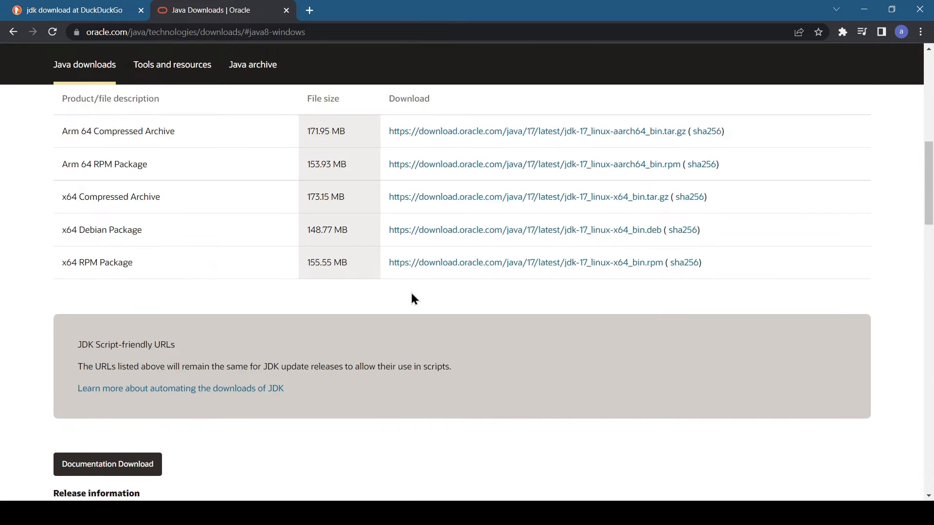
pyautogui.scroll(5, 412, 298)
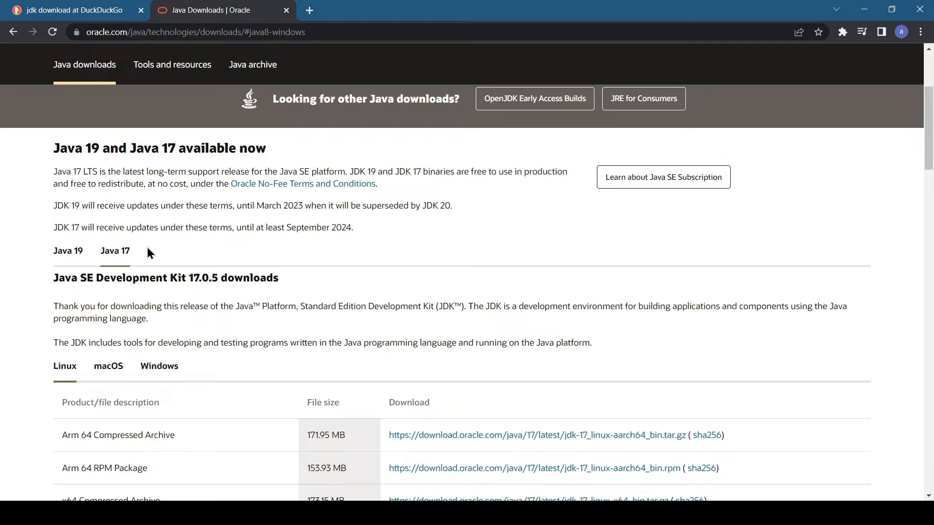
pyautogui.scroll(-3, 662, 232)
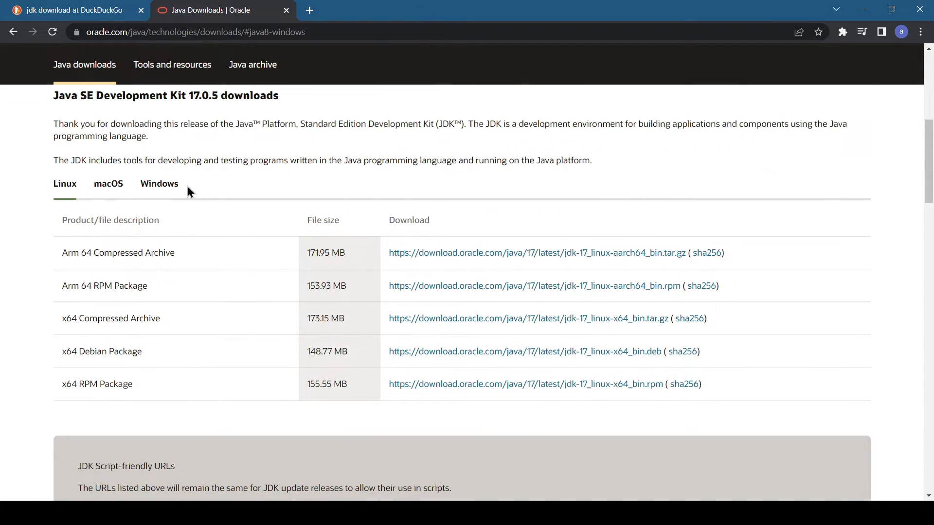
pyautogui.click(154, 193)
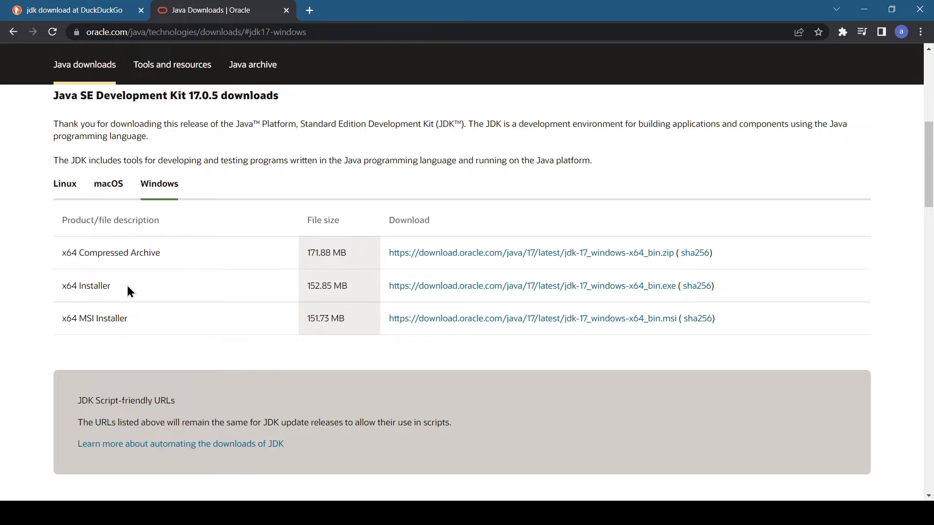
pyautogui.moveTo(127, 286); pyautogui.dragTo(72, 287)
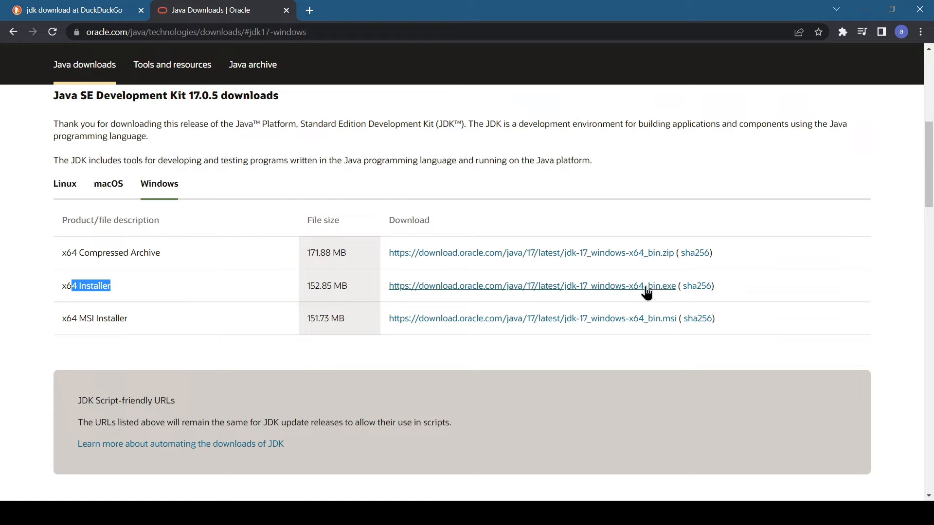
pyautogui.click(626, 289)
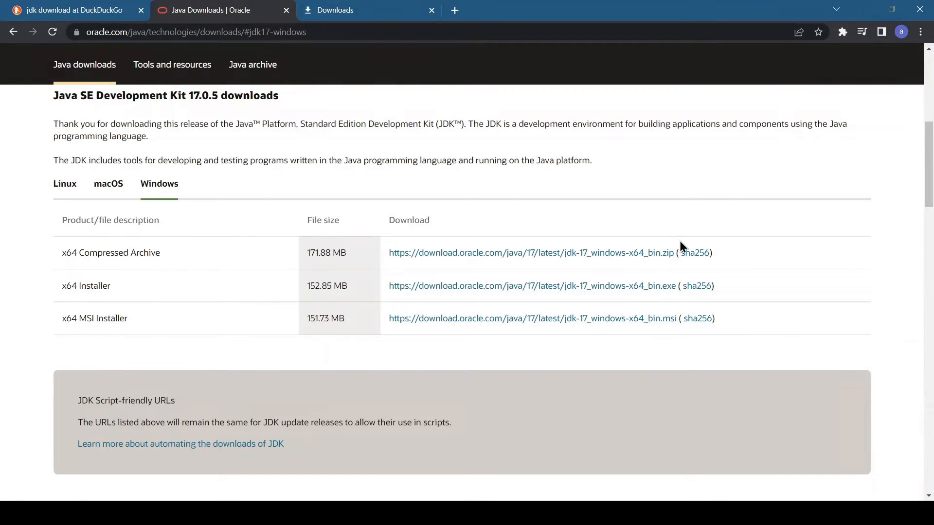
pyautogui.click(620, 286)
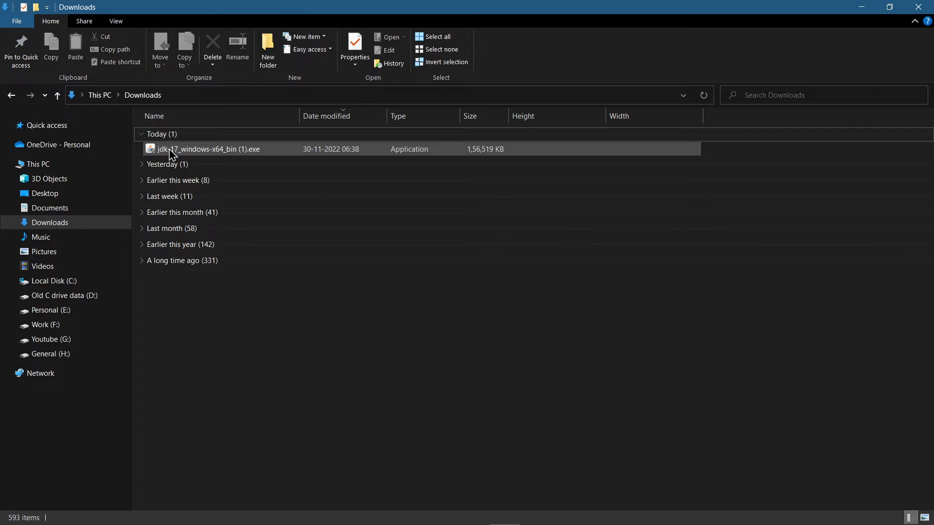
# - Run jdk-17_windows-x64_bin (1).exe from the Downloads folder in File Explorer and continue past the setup wizard's welcome page
pyautogui.moveTo(173, 155)
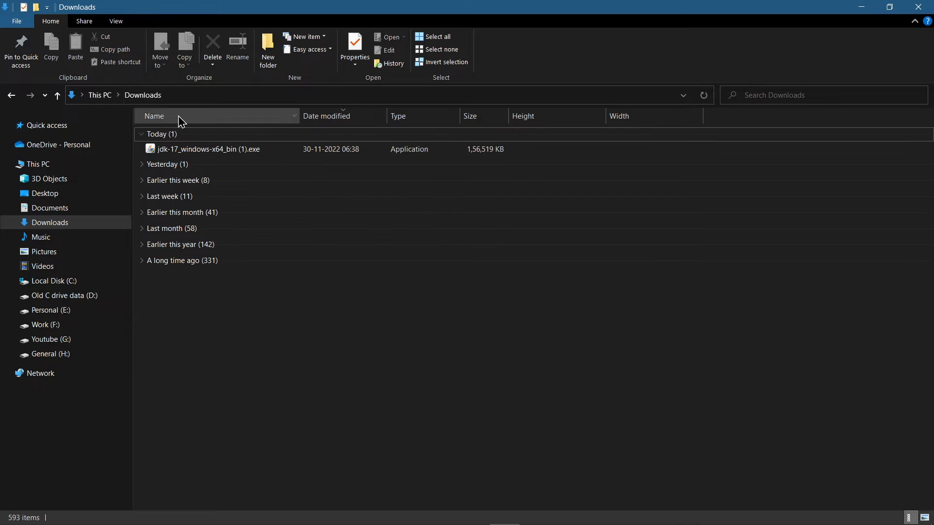
pyautogui.doubleClick(214, 155)
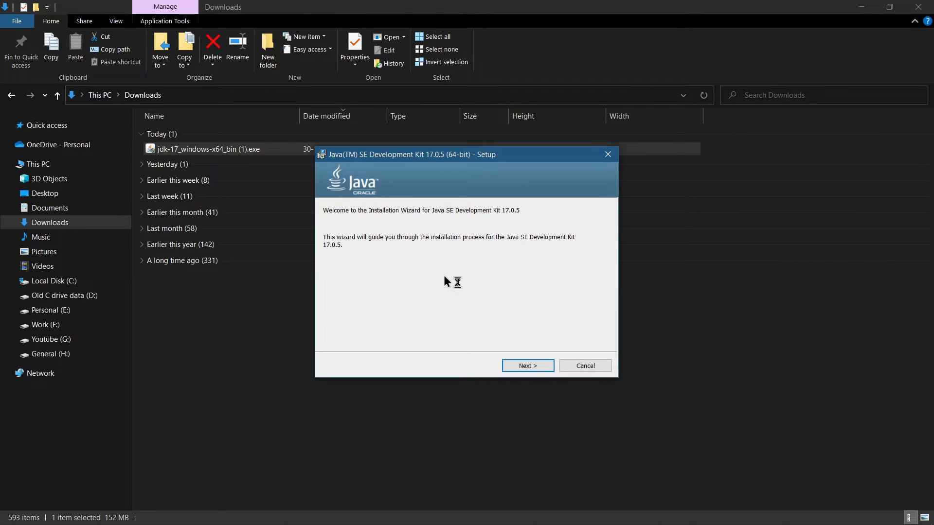
pyautogui.click(529, 368)
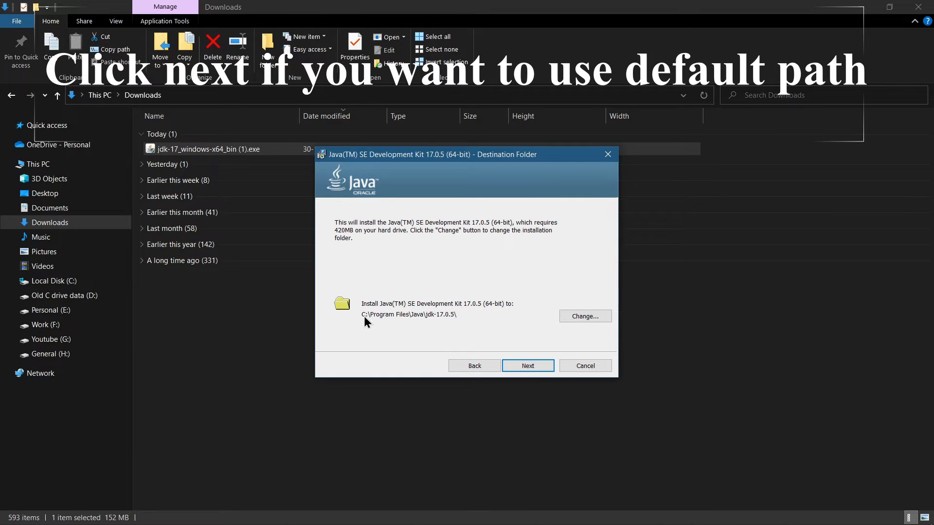
# - Change the installation destination to a new folder named java, created directly on Local Disk (C:)
pyautogui.click(580, 316)
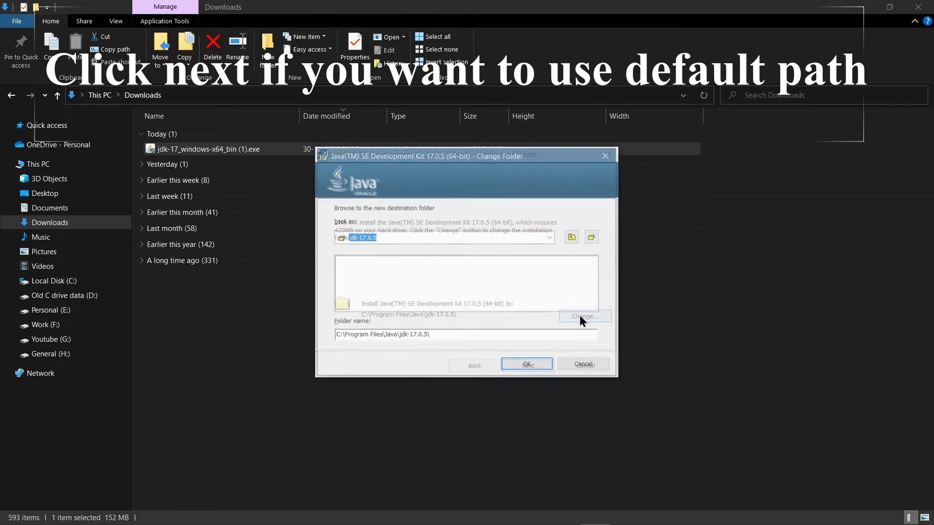
pyautogui.click(573, 237)
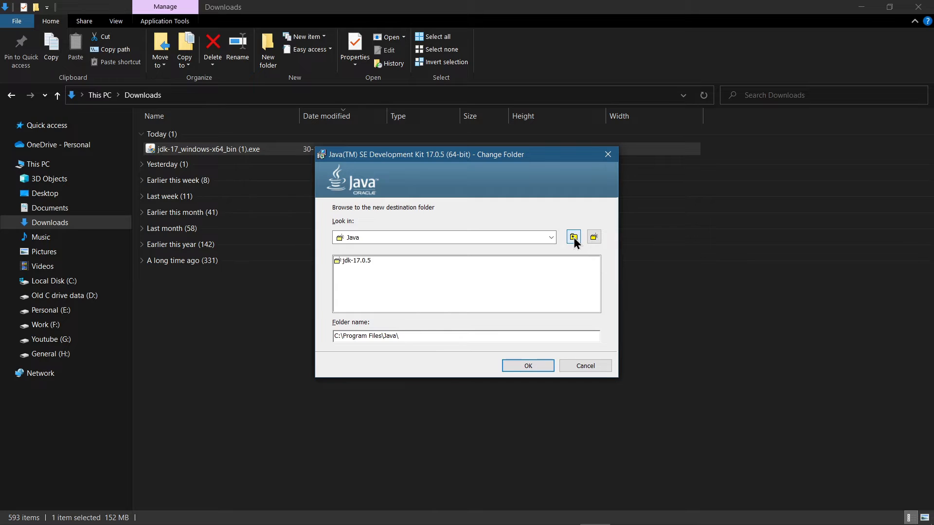
pyautogui.click(573, 238)
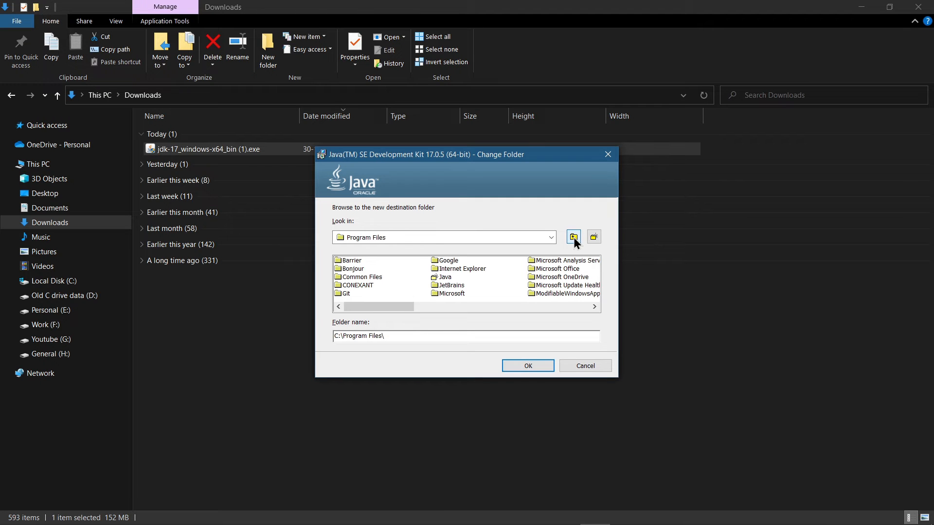
pyautogui.click(574, 237)
pyautogui.click(396, 236)
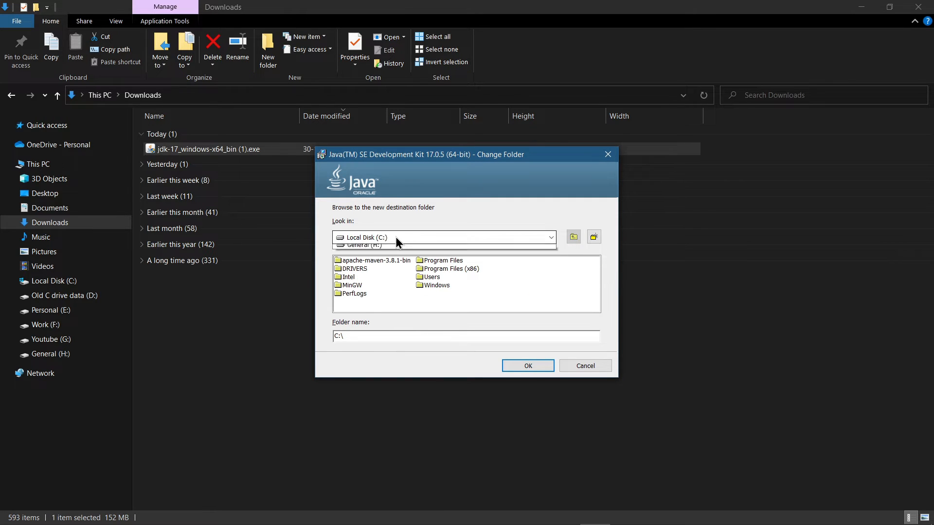
pyautogui.click(550, 238)
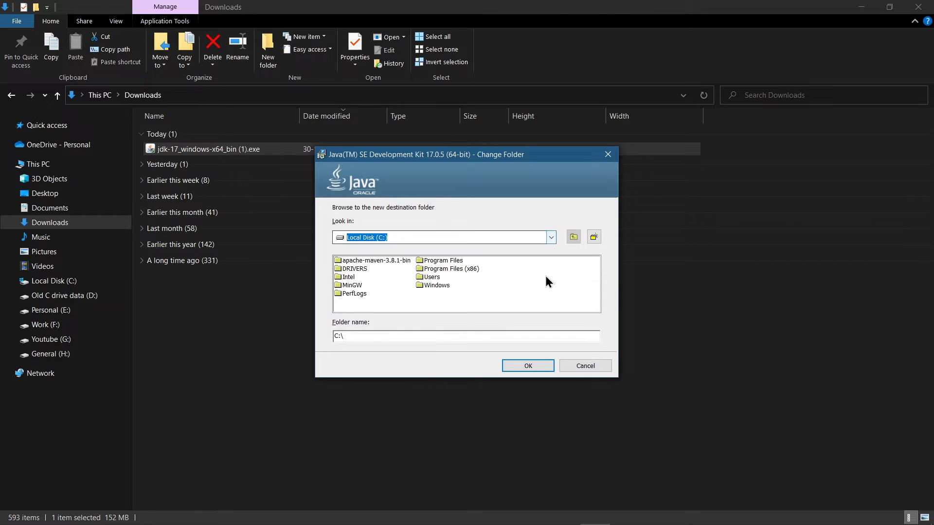
pyautogui.click(593, 237)
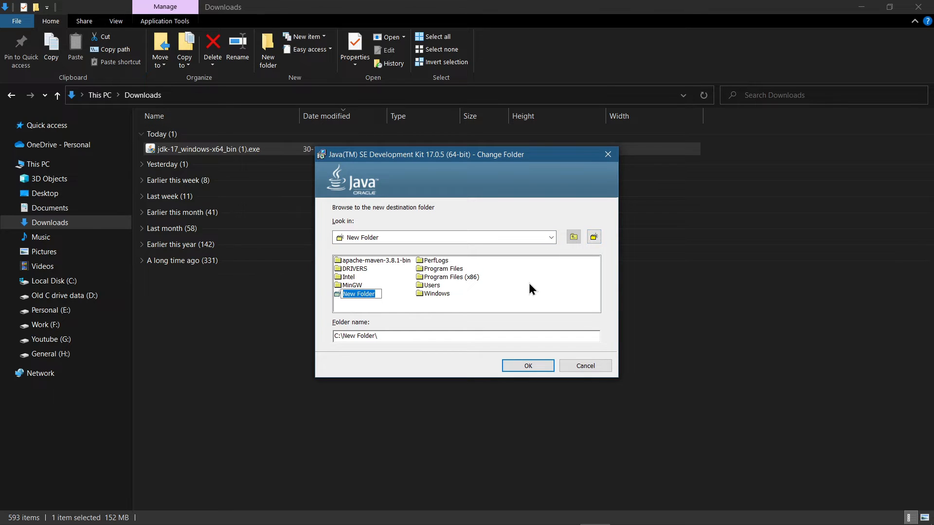
pyautogui.write('java')
pyautogui.press('Return')
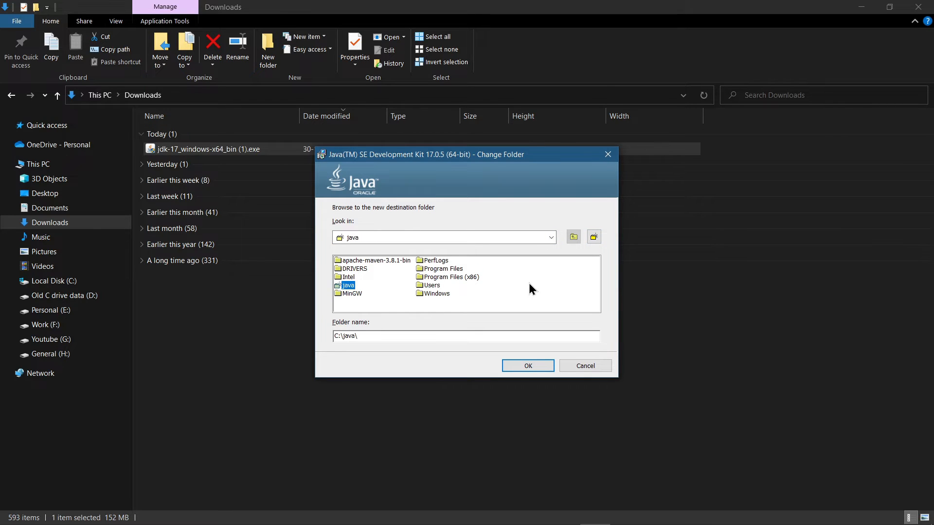
# - Create a folder named jdk 17 inside C:\java as the new destination folder for the installation
pyautogui.doubleClick(352, 279)
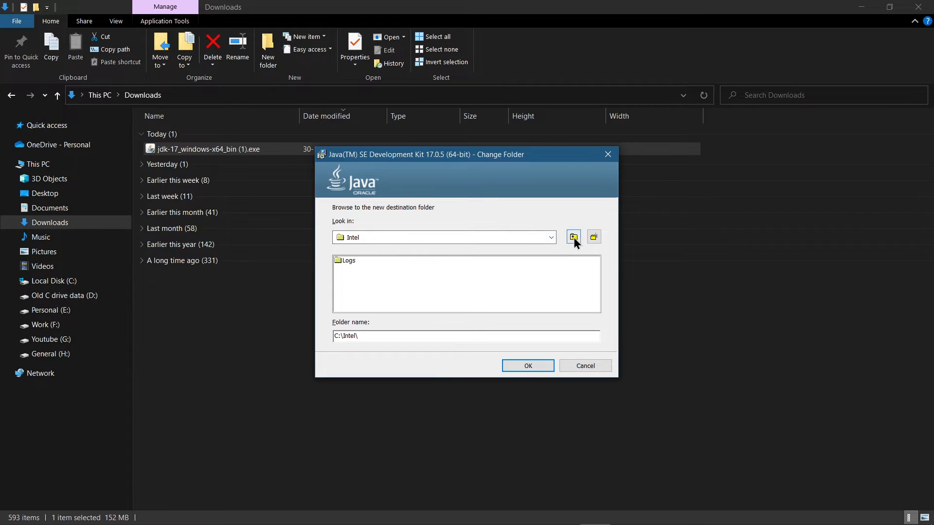
pyautogui.click(574, 237)
pyautogui.doubleClick(348, 288)
pyautogui.click(594, 238)
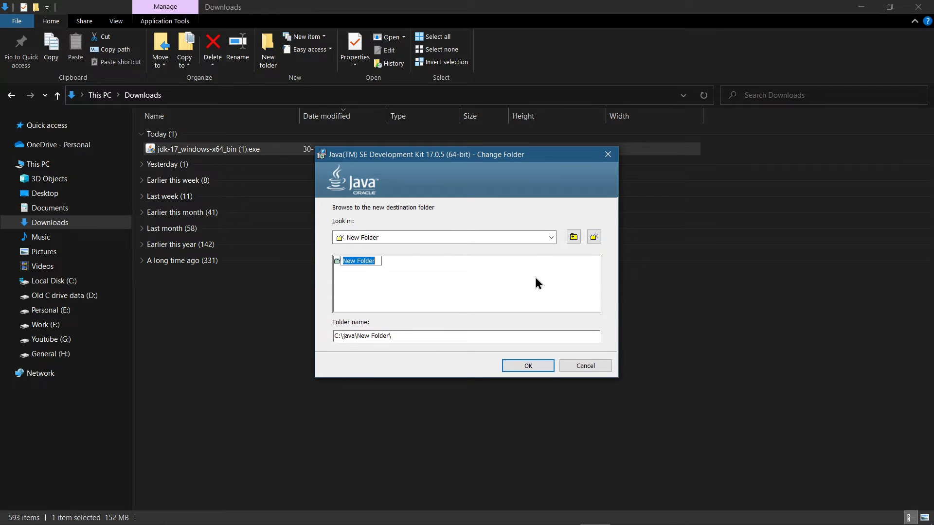
pyautogui.write('jdk 17')
pyautogui.press('Return')
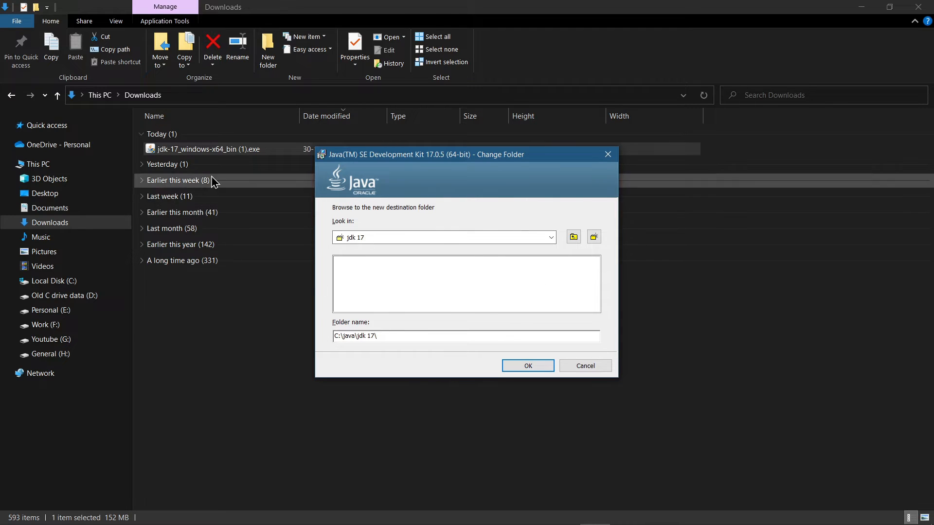
# - Accept the changed destination folder, install the Java SE Development Kit there, and close the completed setup wizard
pyautogui.click(519, 366)
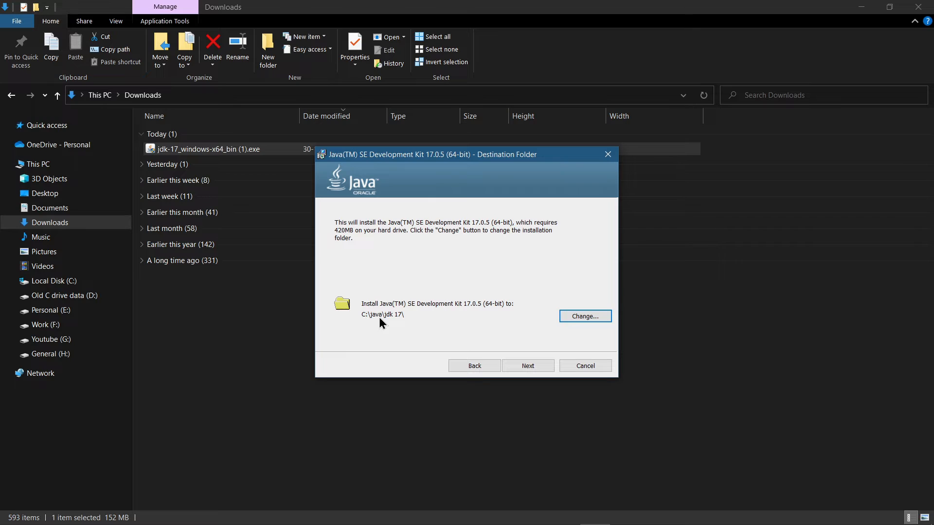
pyautogui.click(516, 365)
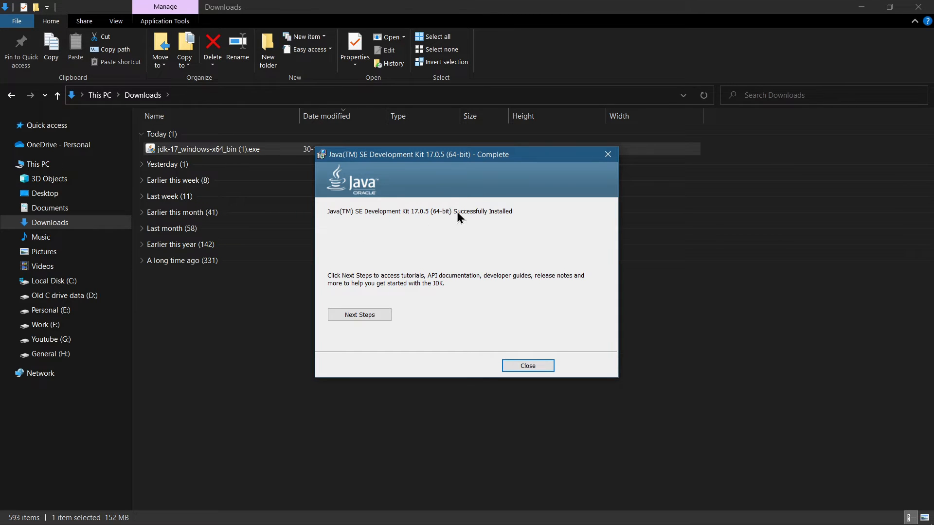
pyautogui.click(528, 366)
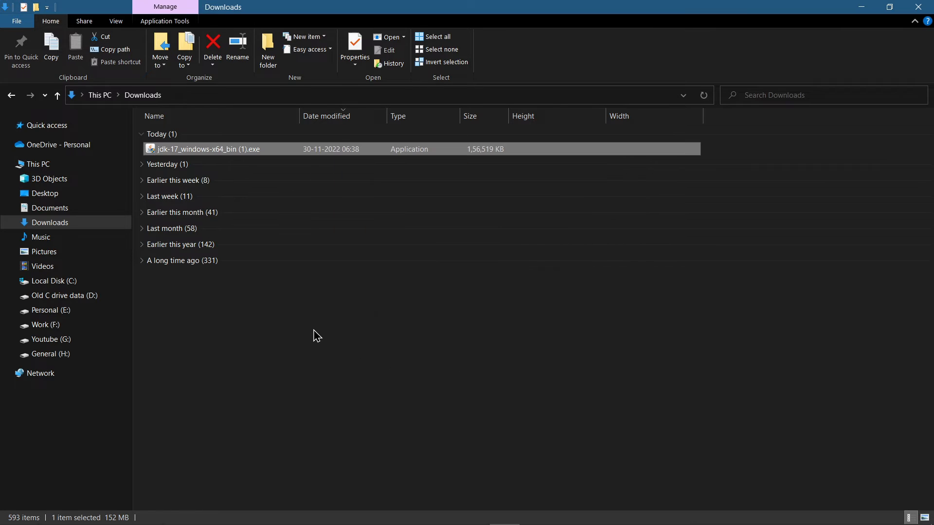
# - Browse Local Disk (C:) in File Explorer and examine the java folder and the contents of its jdk 17 subfolder
pyautogui.click(67, 286)
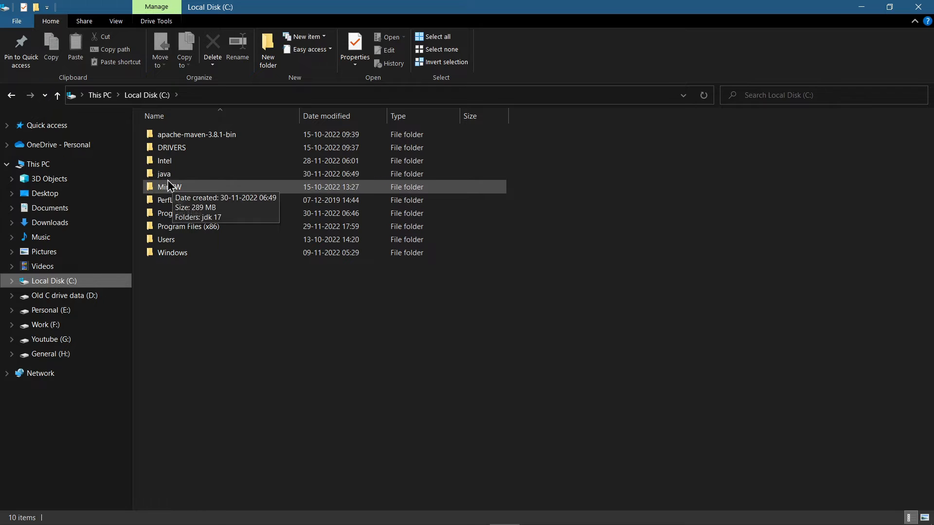
pyautogui.doubleClick(160, 174)
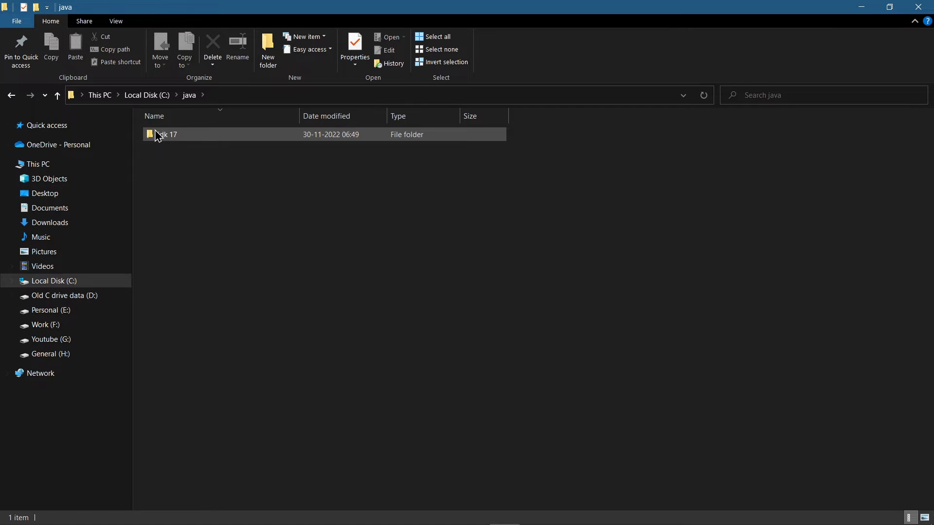
pyautogui.doubleClick(186, 138)
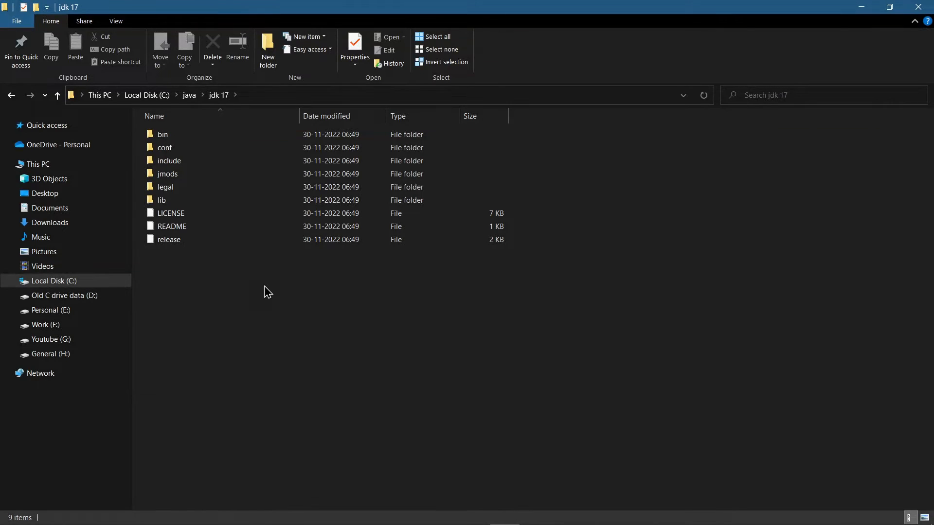
pyautogui.click(163, 104)
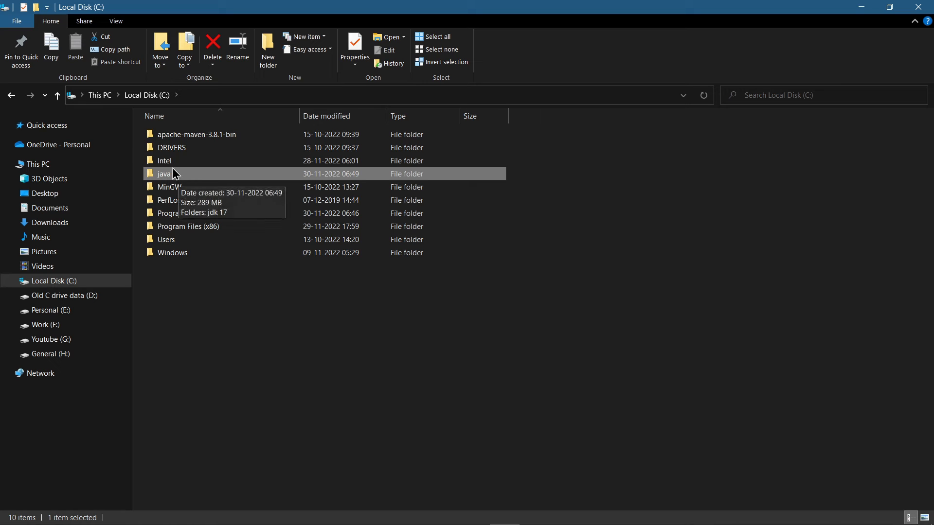
pyautogui.doubleClick(197, 180)
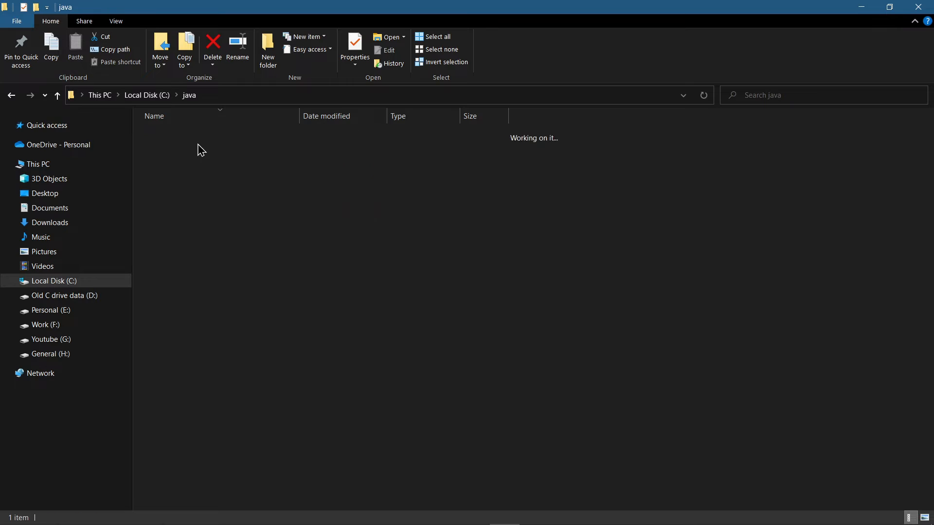
pyautogui.click(159, 97)
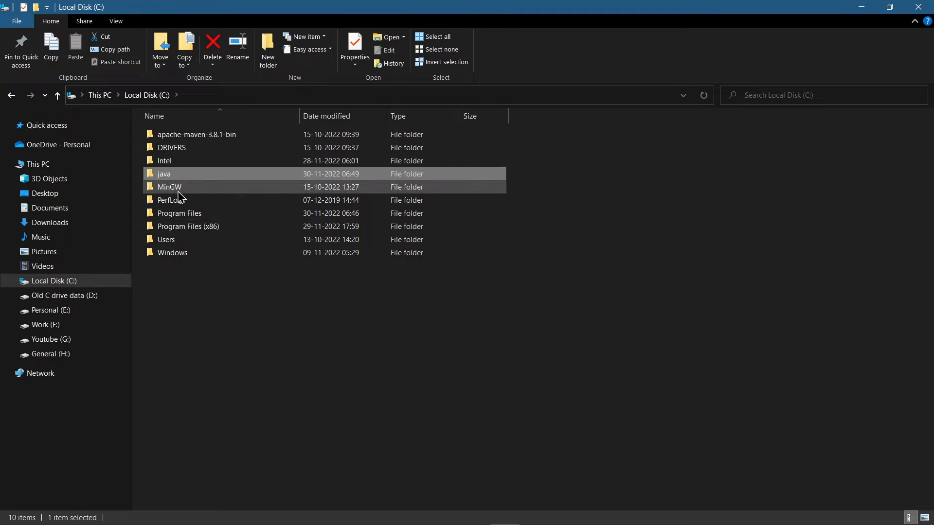
# - Look through the Program Files folder on Local Disk (C:), and return to the java folder to check its contents
pyautogui.click(188, 217)
pyautogui.doubleClick(188, 218)
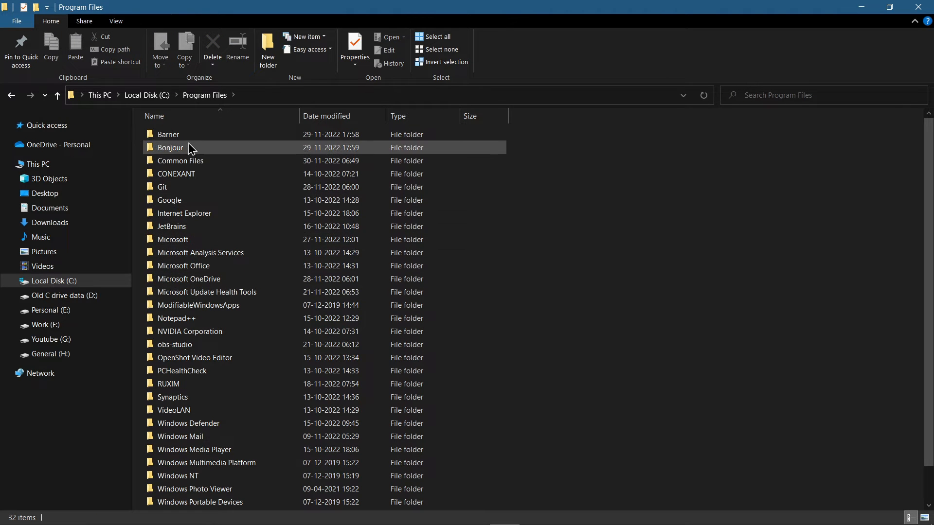
pyautogui.click(147, 94)
pyautogui.click(181, 176)
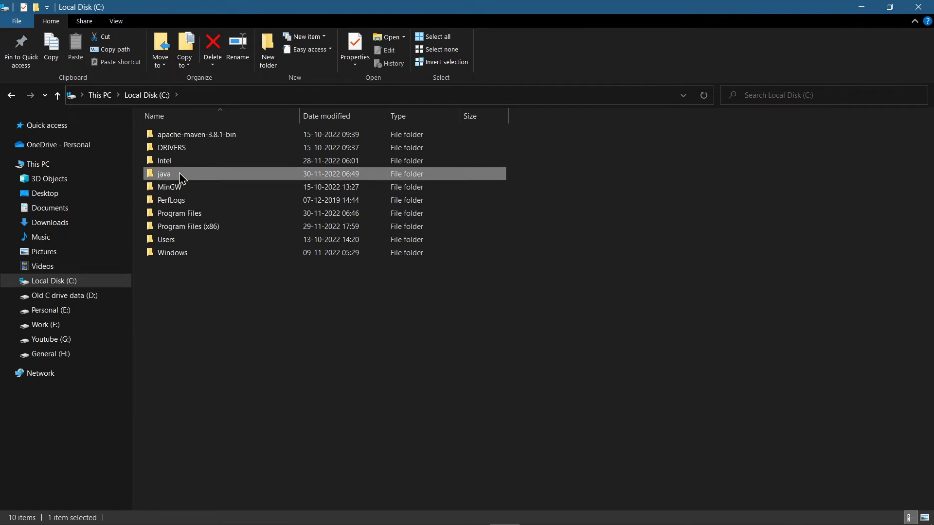
pyautogui.doubleClick(181, 176)
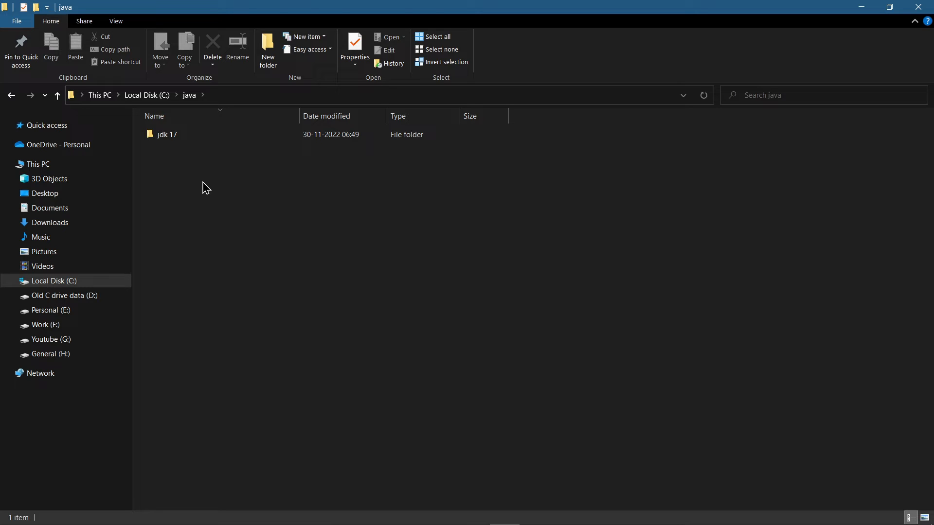
pyautogui.hotkey('ctrl', 'a')
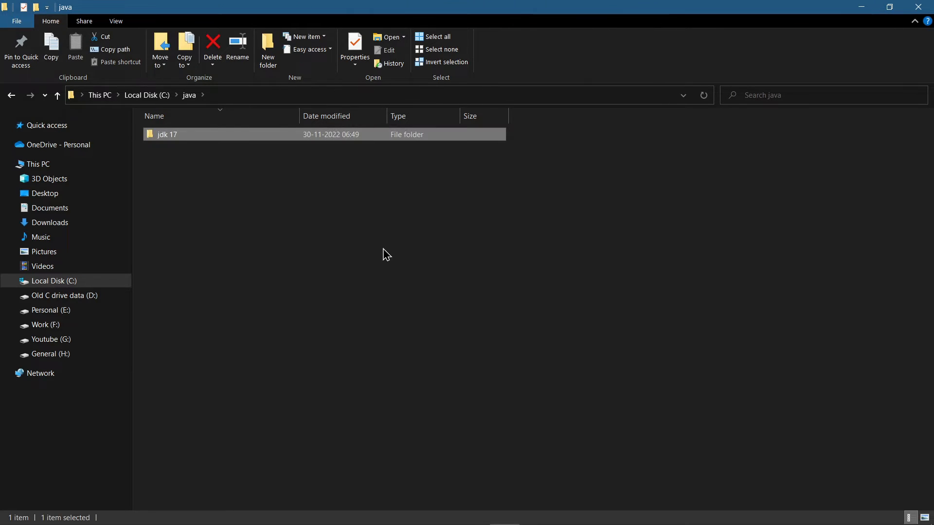
pyautogui.click(387, 255)
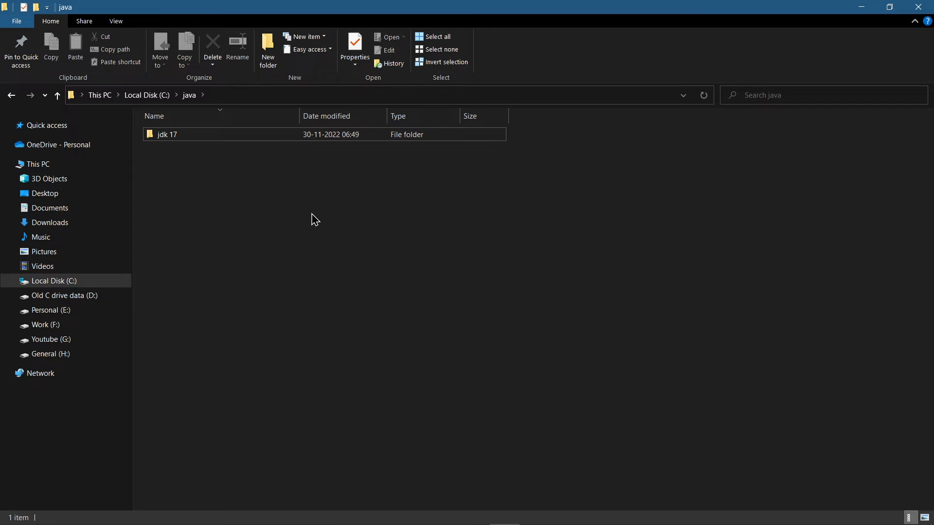
# - Open Command Prompt, run the java command to test whether it is available, and highlight the response
pyautogui.press('super')
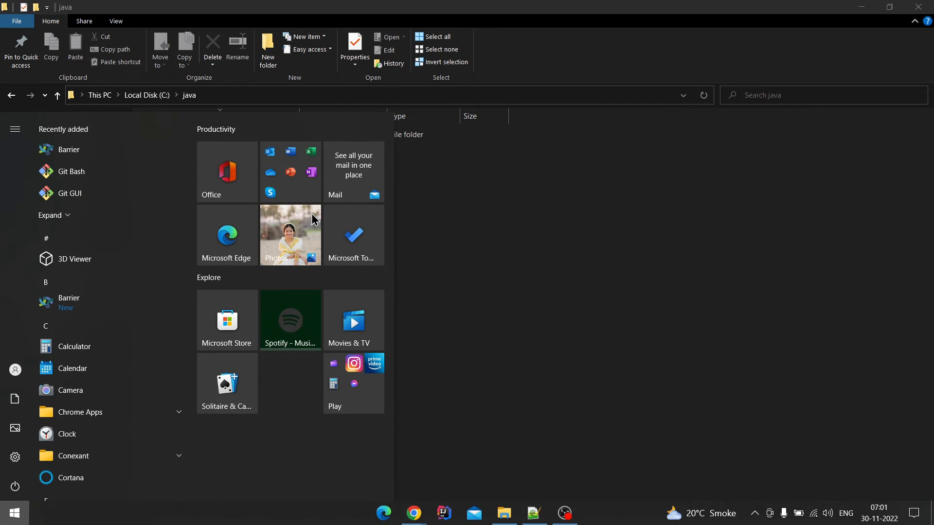
pyautogui.press('super')
pyautogui.press('super+s')
pyautogui.write('cmd')
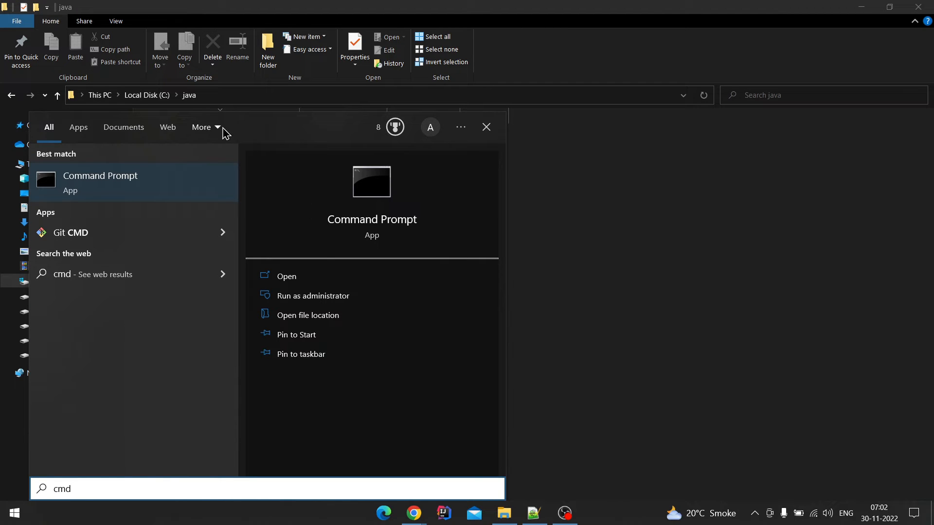
pyautogui.click(185, 179)
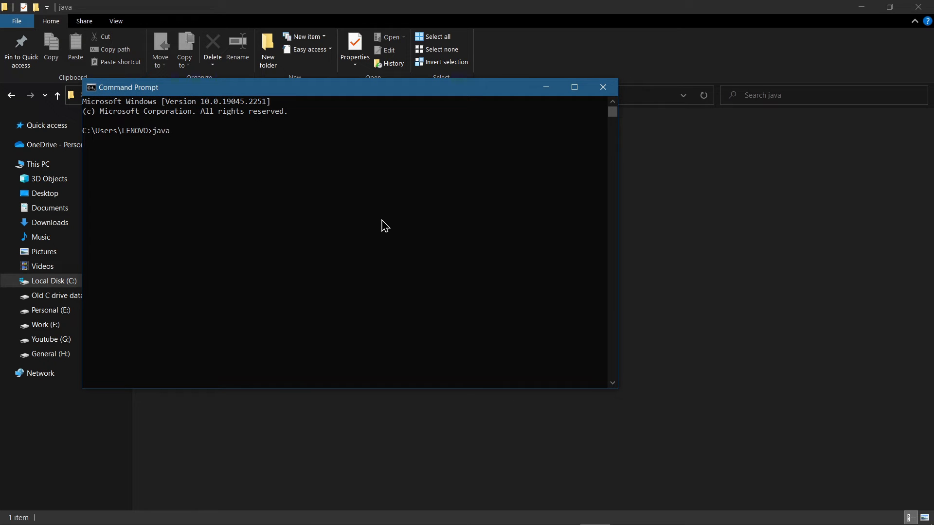
pyautogui.press('Return')
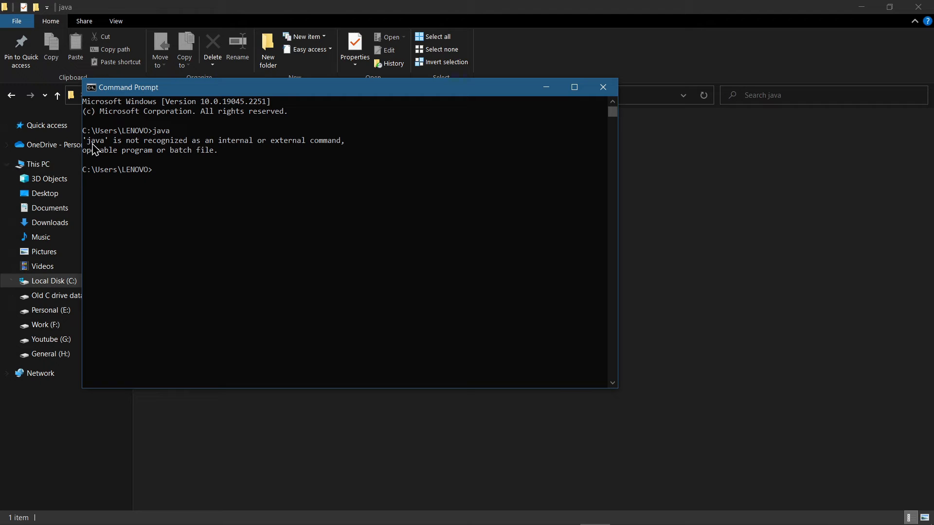
pyautogui.moveTo(92, 145); pyautogui.dragTo(339, 147)
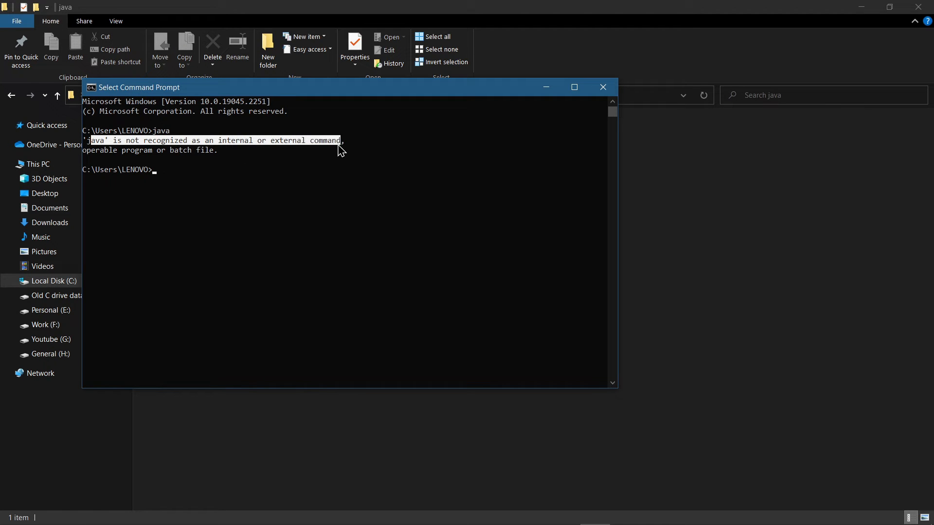
pyautogui.doubleClick(204, 150)
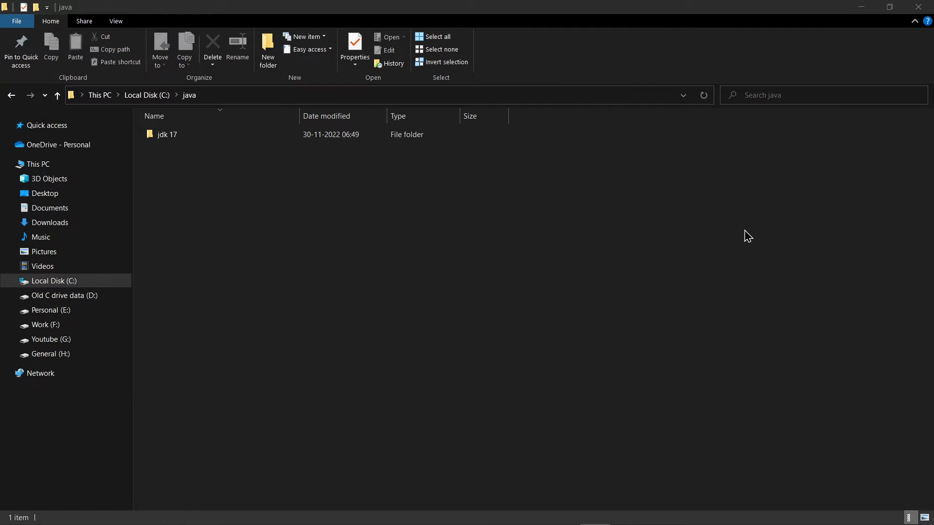
# - Open the bin folder inside C:\java\jdk 17 in File Explorer to view the JDK's program files
pyautogui.click(747, 232)
pyautogui.doubleClick(343, 136)
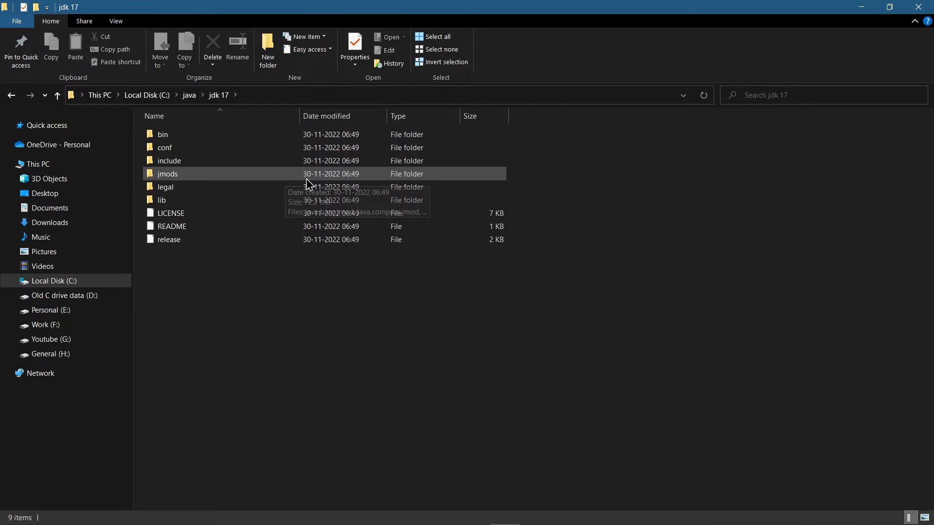
pyautogui.click(189, 95)
pyautogui.doubleClick(203, 139)
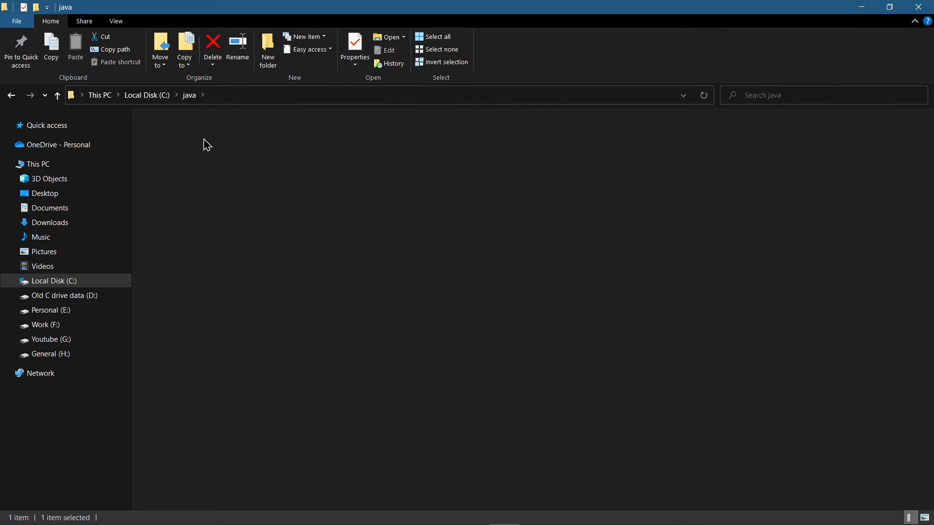
pyautogui.doubleClick(195, 137)
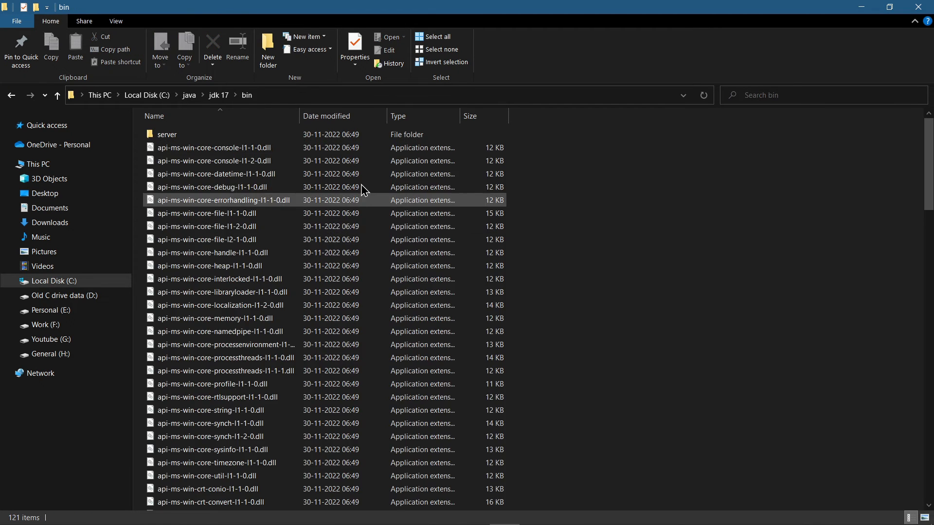
pyautogui.click(399, 346)
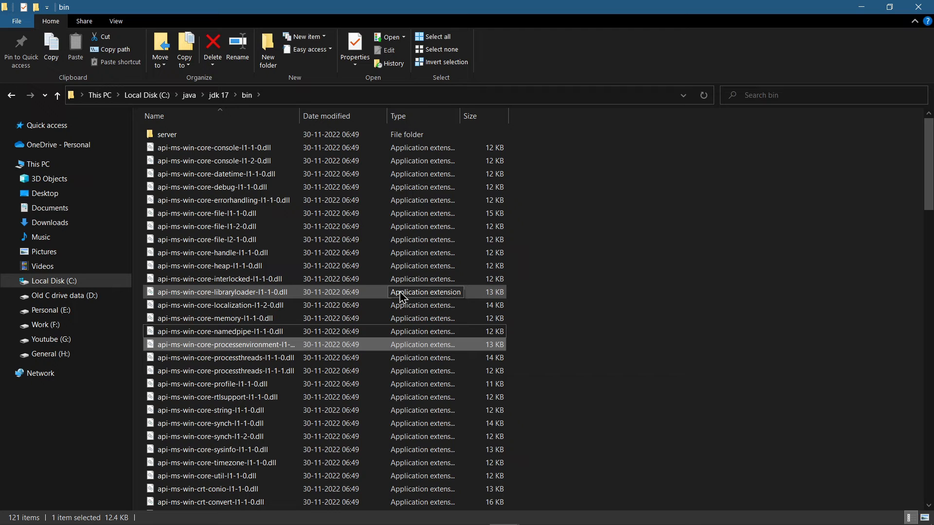
# - Search Windows for env, open the system environment variables settings, and bring up the Environment Variables dialog
pyautogui.click(19, 516)
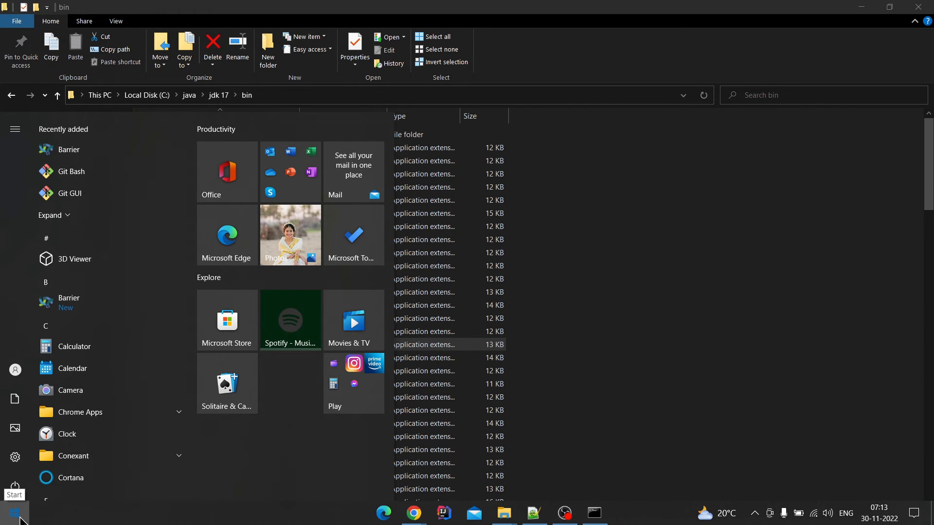
pyautogui.write('env')
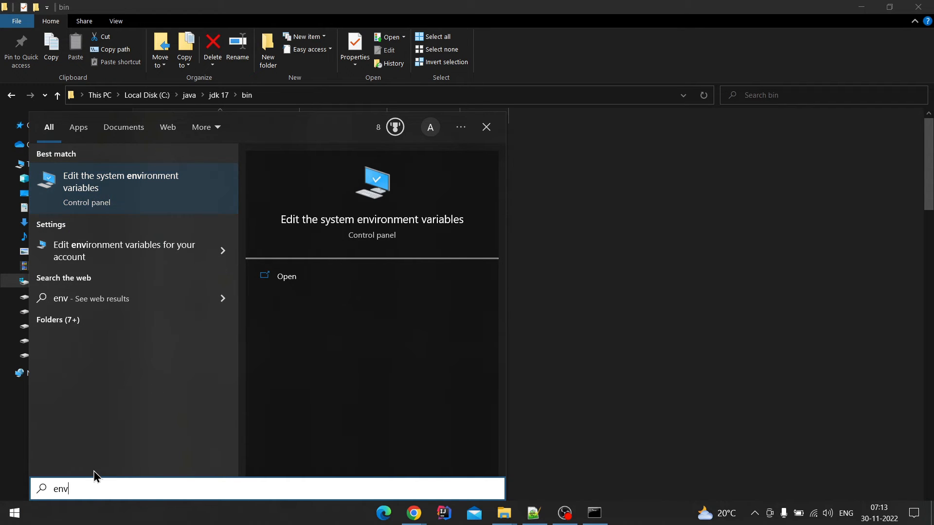
pyautogui.doubleClick(62, 488)
pyautogui.click(110, 197)
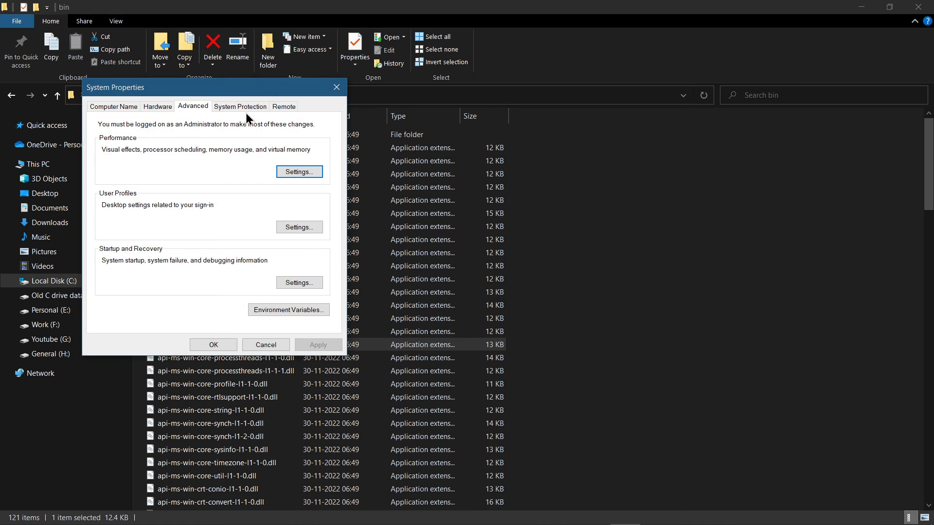
pyautogui.moveTo(261, 90); pyautogui.dragTo(335, 77)
pyautogui.click(343, 301)
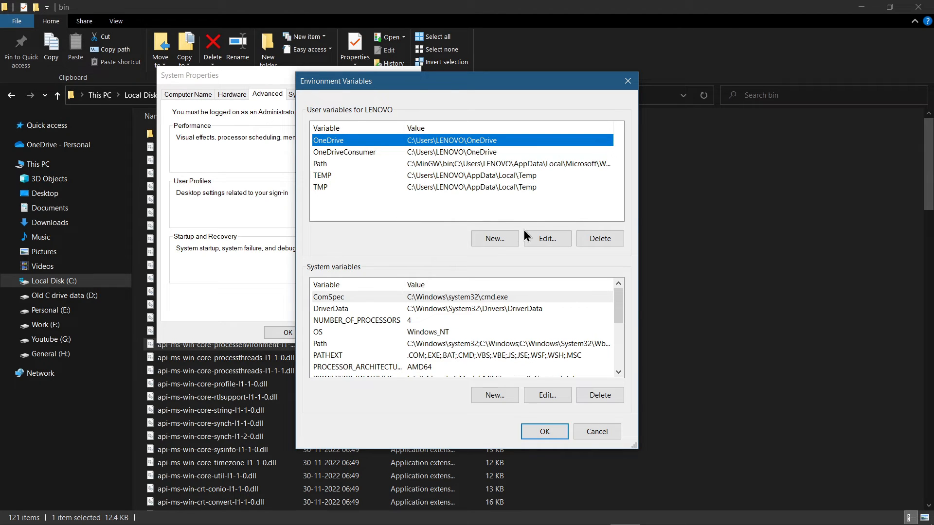
# - Start a new user environment variable and name it JAVA_HOME
pyautogui.click(495, 238)
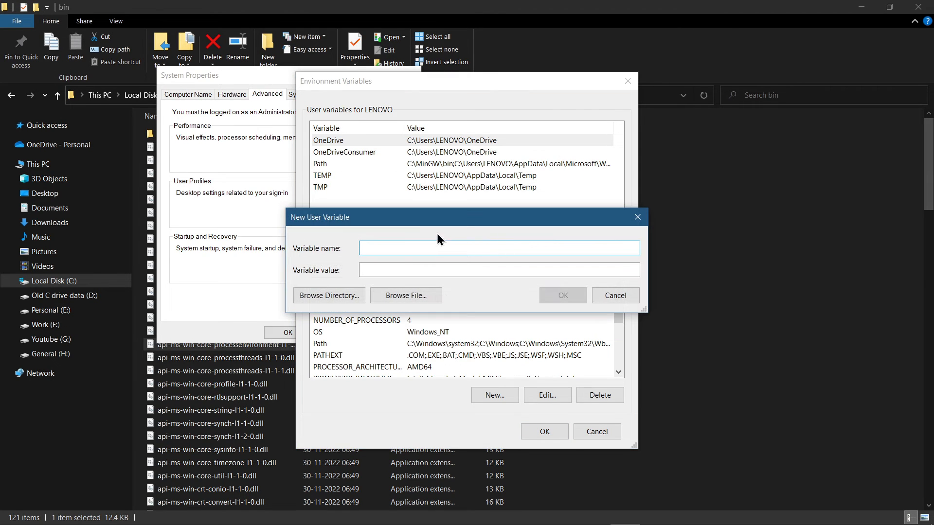
pyautogui.moveTo(466, 214); pyautogui.dragTo(556, 221)
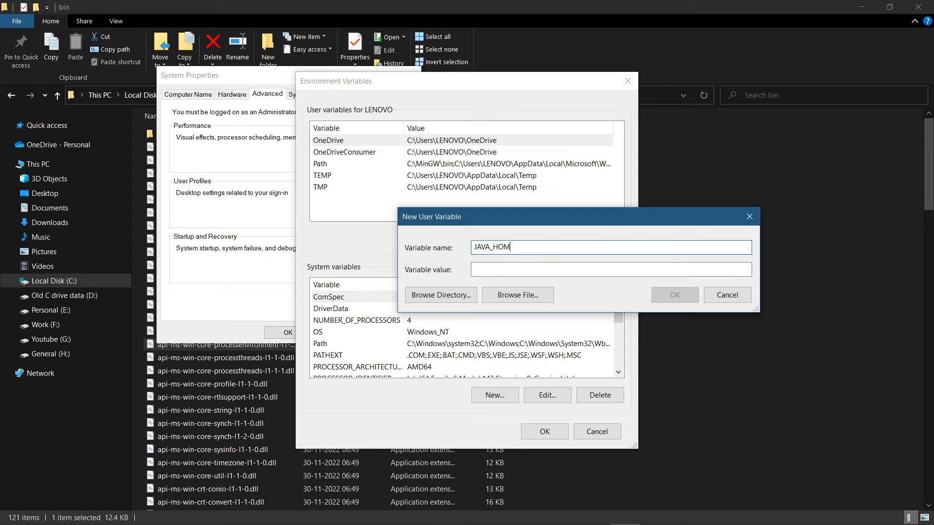
pyautogui.click(515, 270)
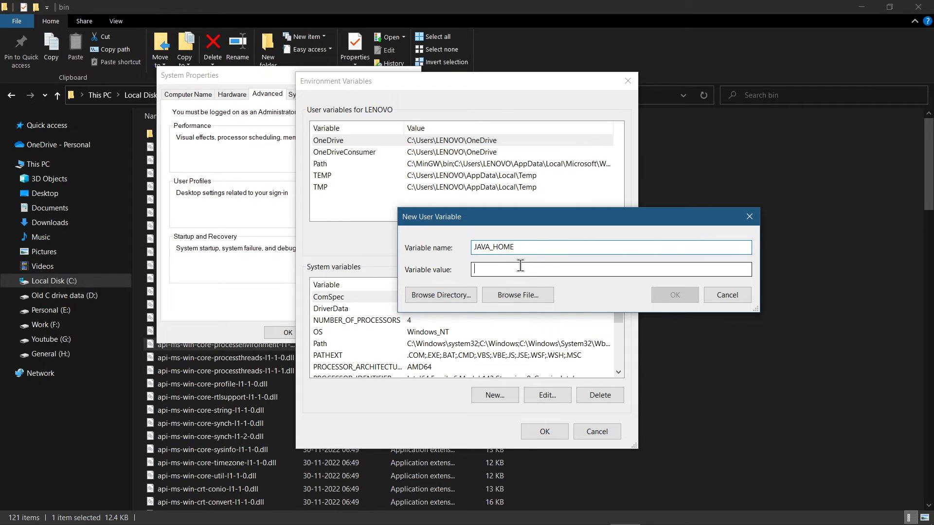
pyautogui.moveTo(564, 219); pyautogui.dragTo(512, 208)
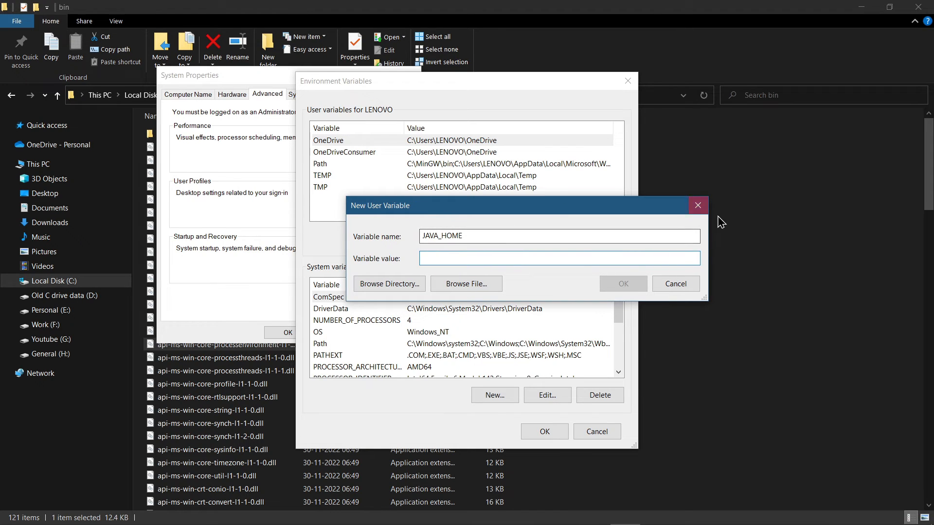
# - Copy the jdk 17 folder path from File Explorer, set it as JAVA_HOME's value, C:\java\jdk 17, and save the variable
pyautogui.click(731, 224)
pyautogui.click(220, 95)
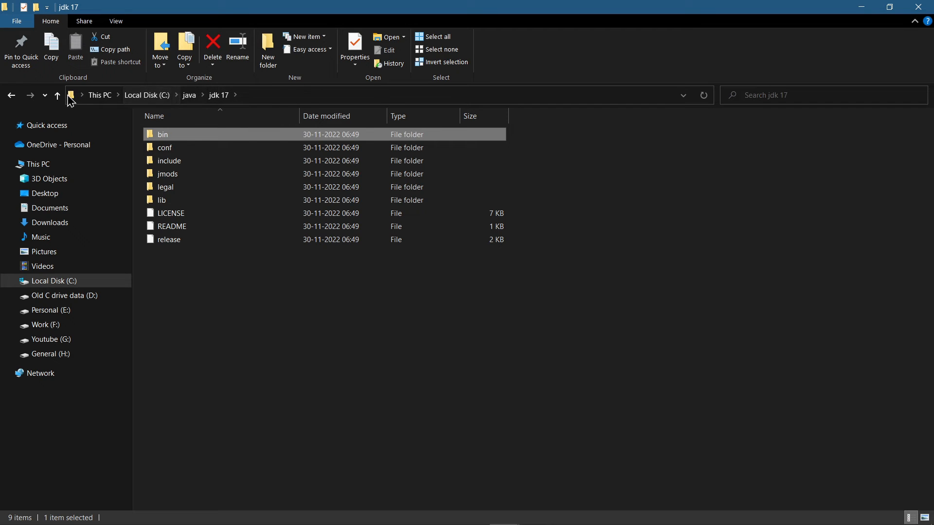
pyautogui.click(246, 95)
pyautogui.hotkey('ctrl', 'c')
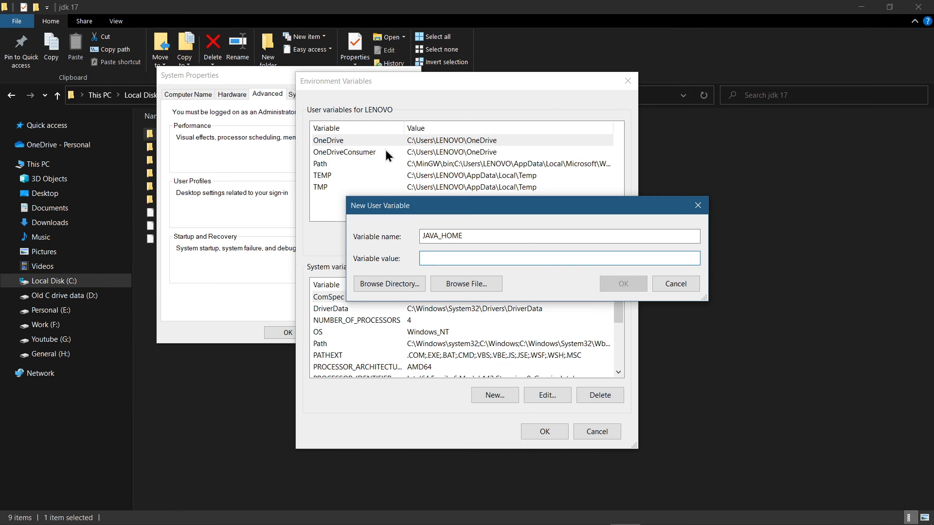
pyautogui.moveTo(425, 211); pyautogui.dragTo(390, 204)
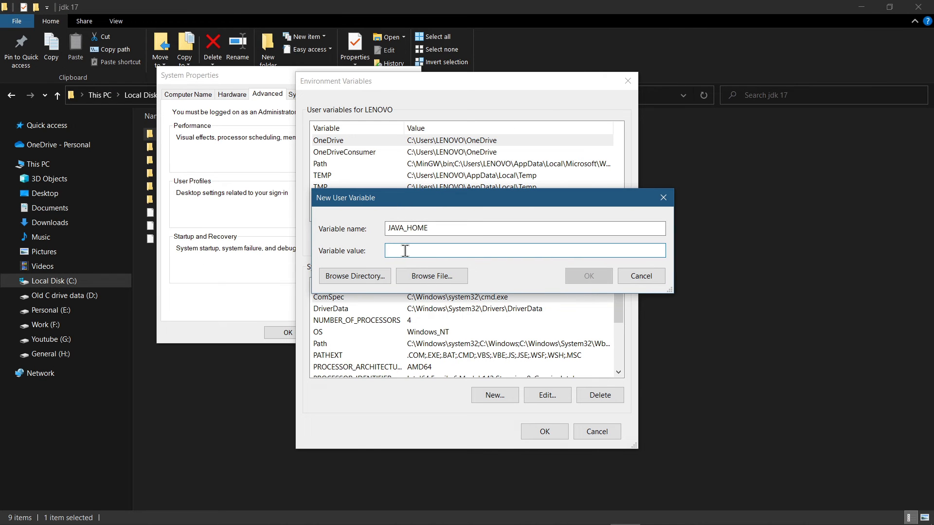
pyautogui.hotkey('ctrl', 'v')
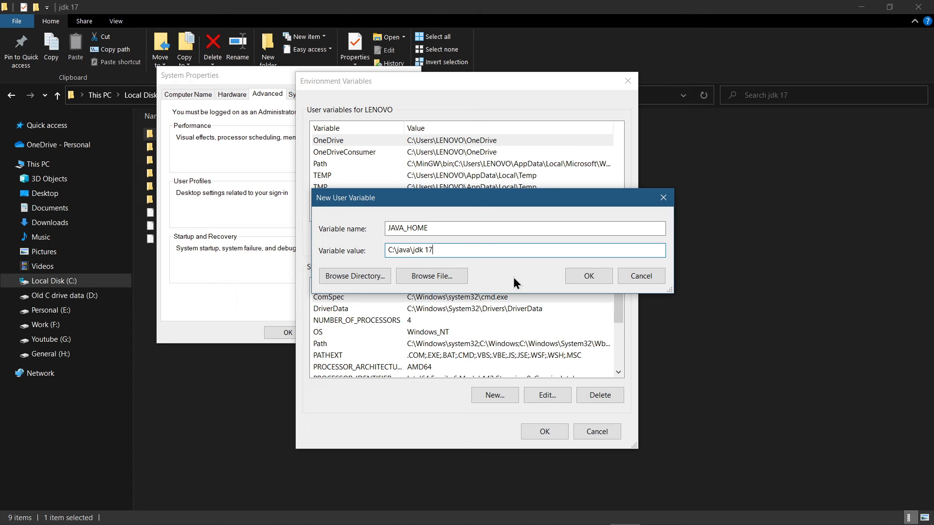
pyautogui.click(586, 281)
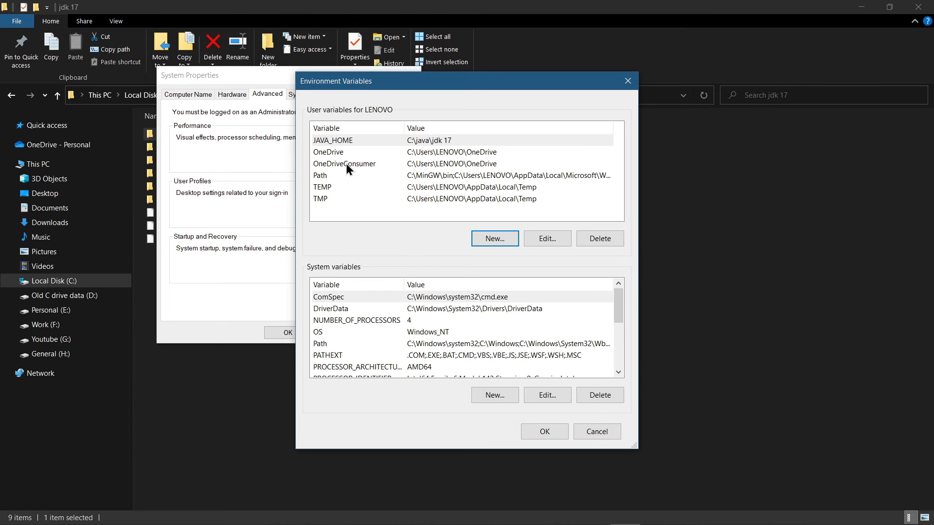
# - Open the user Path variable for editing and copy the path C:\java\jdk 17\bin from File Explorer
pyautogui.doubleClick(319, 177)
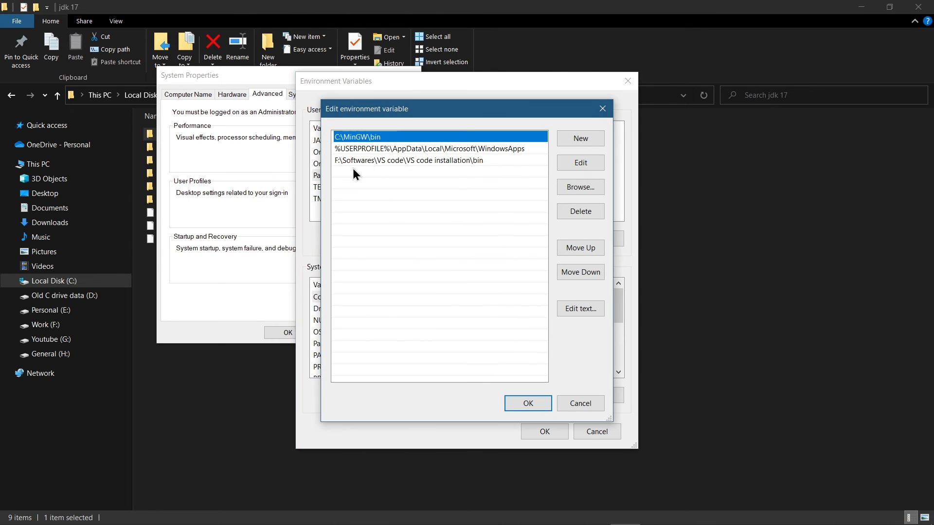
pyautogui.click(361, 177)
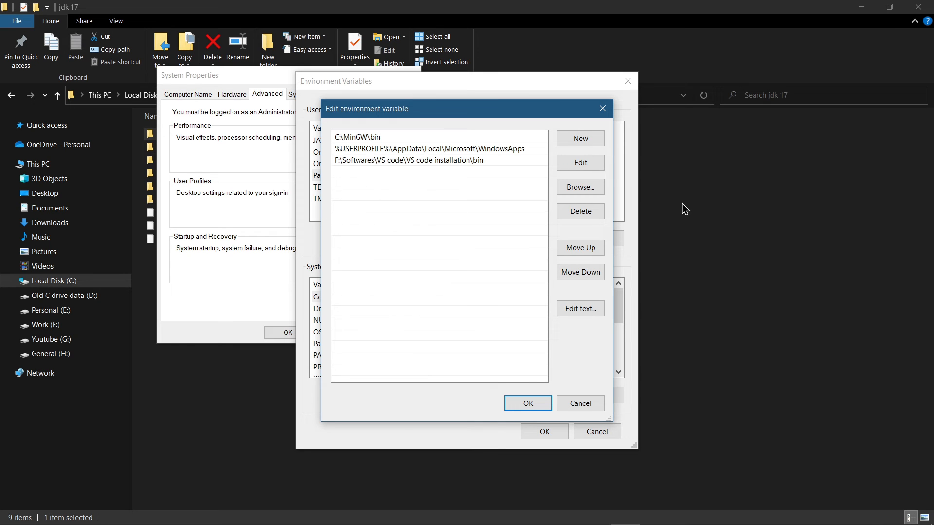
pyautogui.click(720, 205)
pyautogui.doubleClick(198, 135)
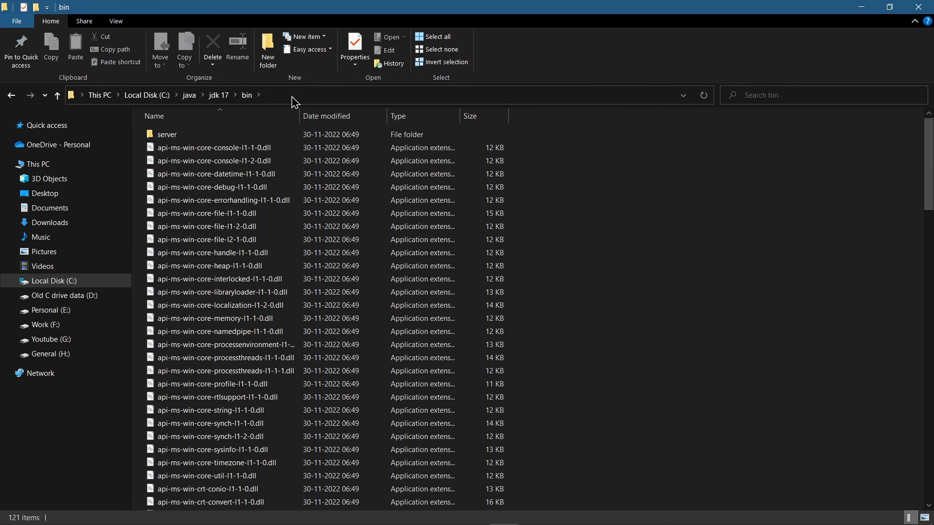
pyautogui.click(278, 94)
pyautogui.hotkey('ctrl', 'c')
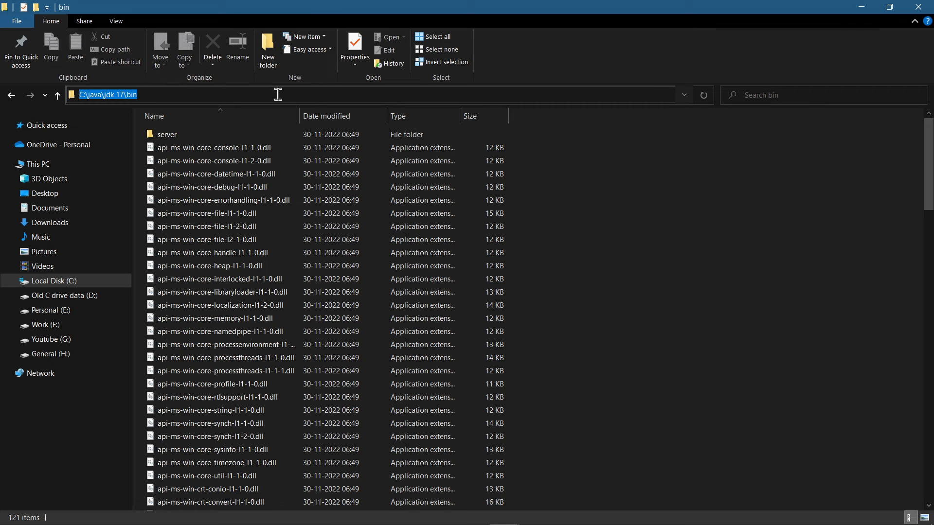
pyautogui.hotkey('alt', 'Tab')
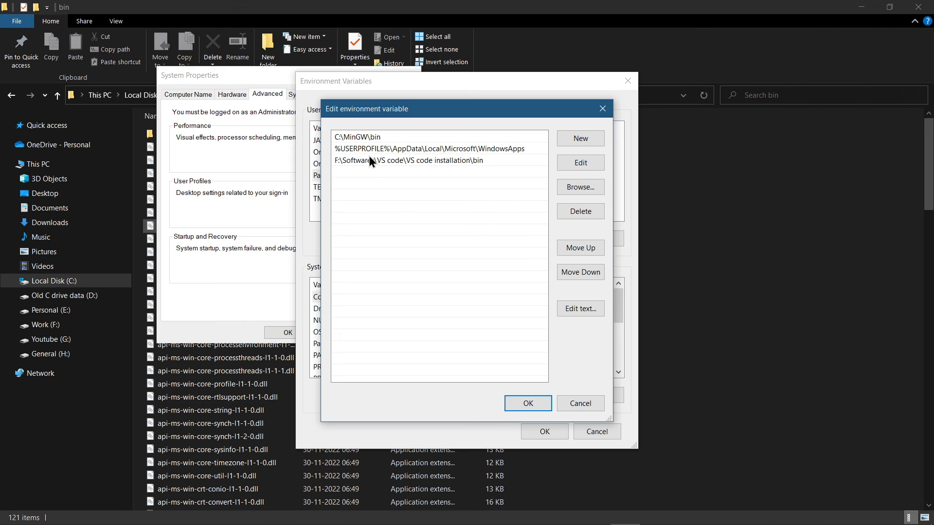
# - Add C:\java\jdk 17\bin as a new entry in the user Path variable and save the changes in all open dialogs
pyautogui.moveTo(387, 109); pyautogui.dragTo(459, 113)
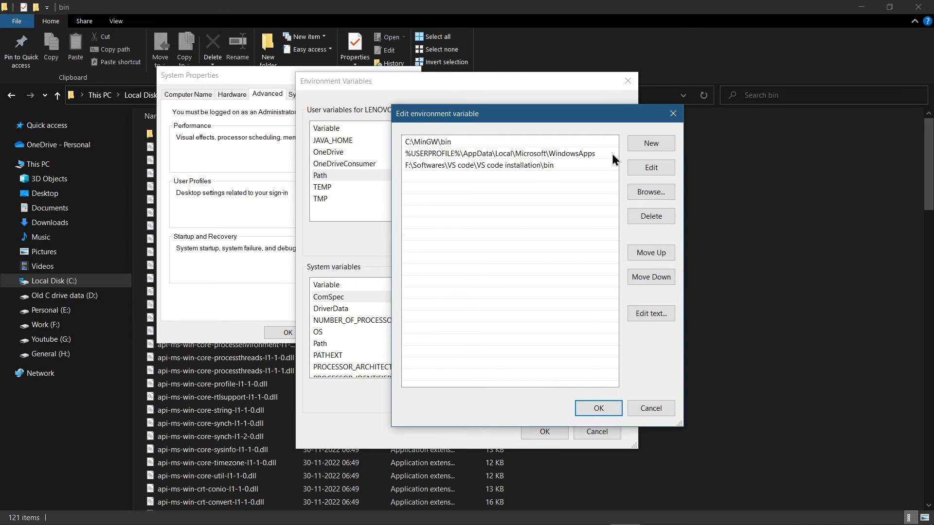
pyautogui.click(639, 144)
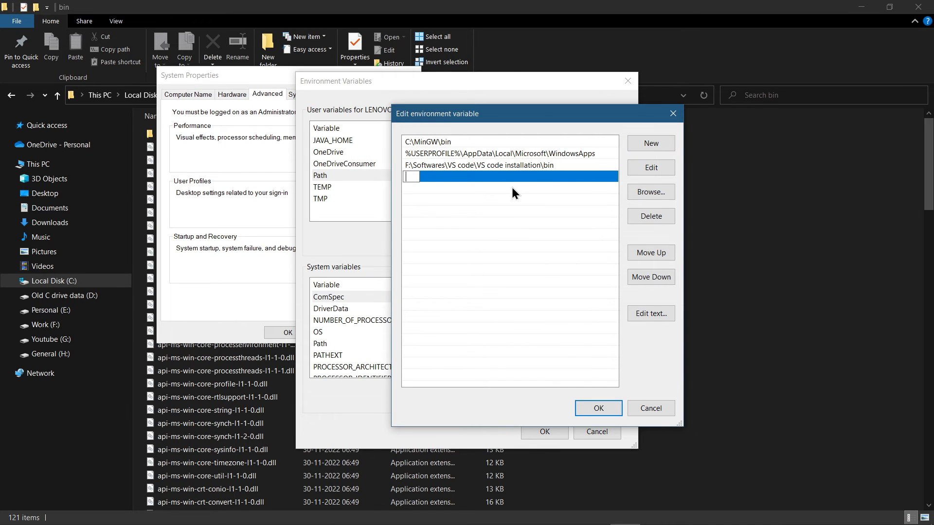
pyautogui.hotkey('ctrl', 'v')
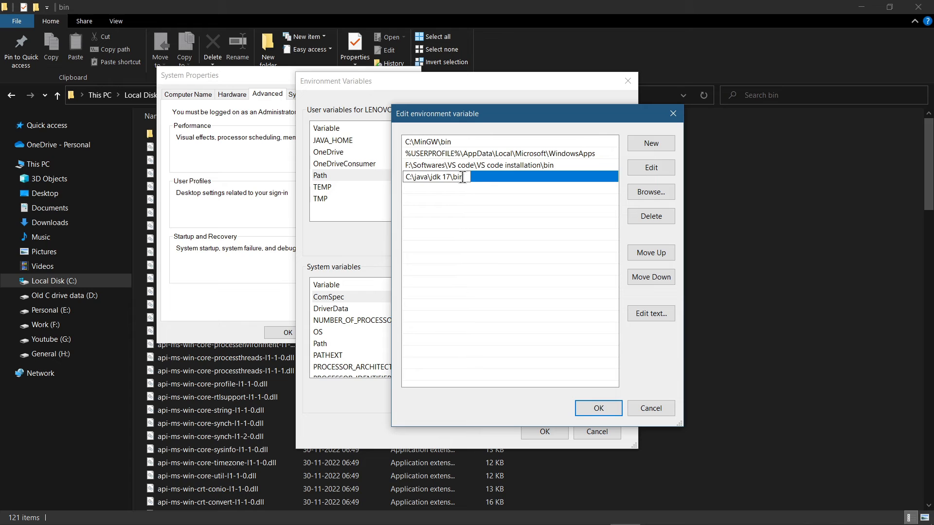
pyautogui.moveTo(467, 177)
pyautogui.mouseDown()
pyautogui.moveTo(404, 173)
pyautogui.moveTo(475, 187)
pyautogui.mouseUp()
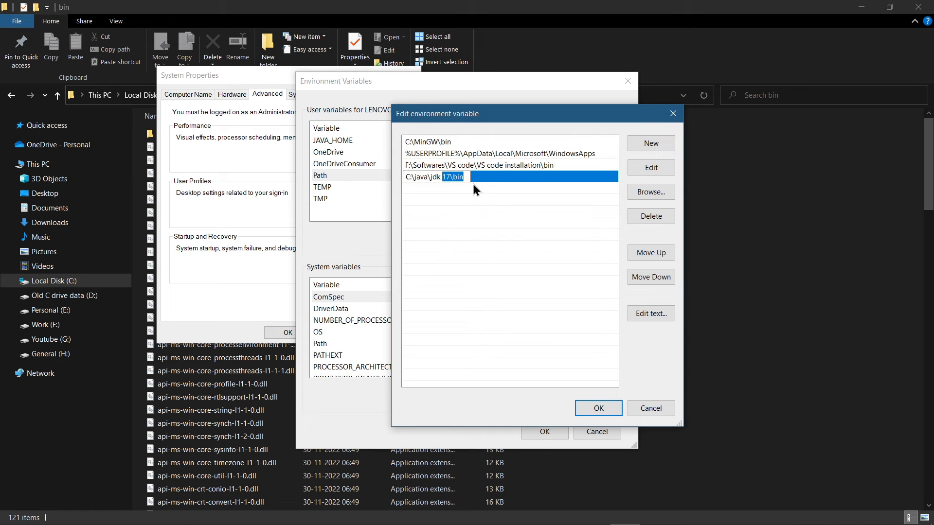
pyautogui.click(599, 409)
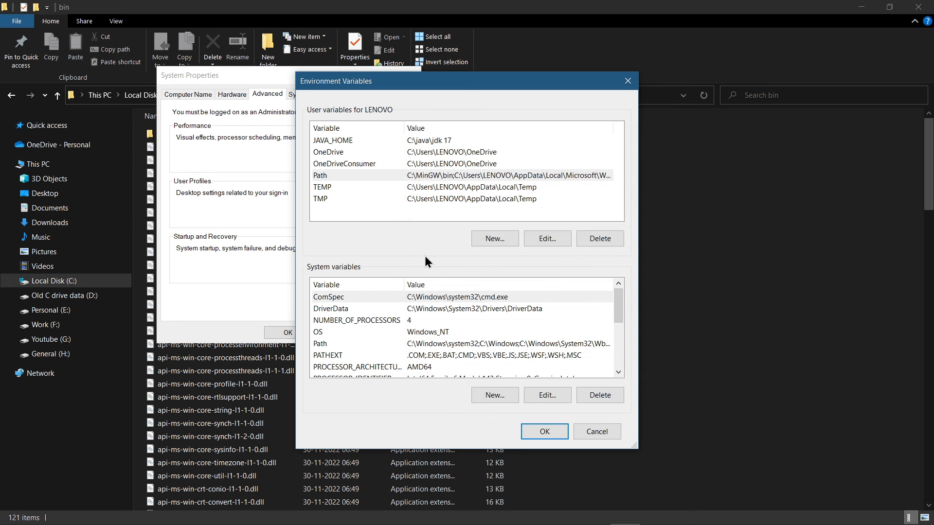
pyautogui.click(543, 431)
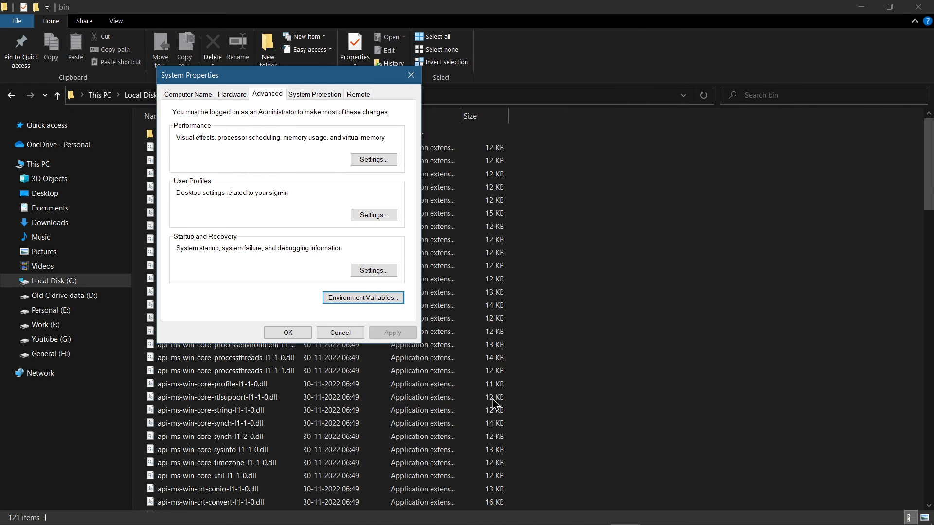
pyautogui.click(286, 333)
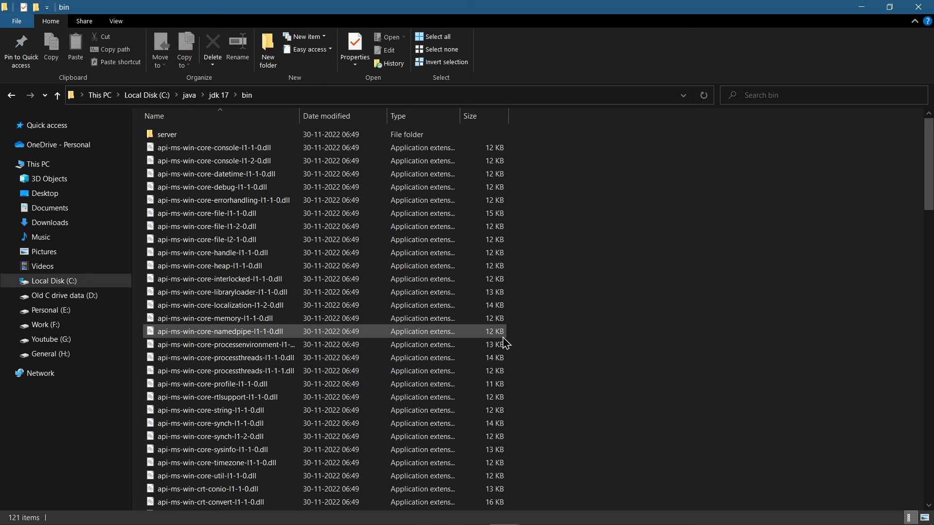
# - Return to the already open Command Prompt, highlight the earlier java response, and run java again
pyautogui.click(595, 521)
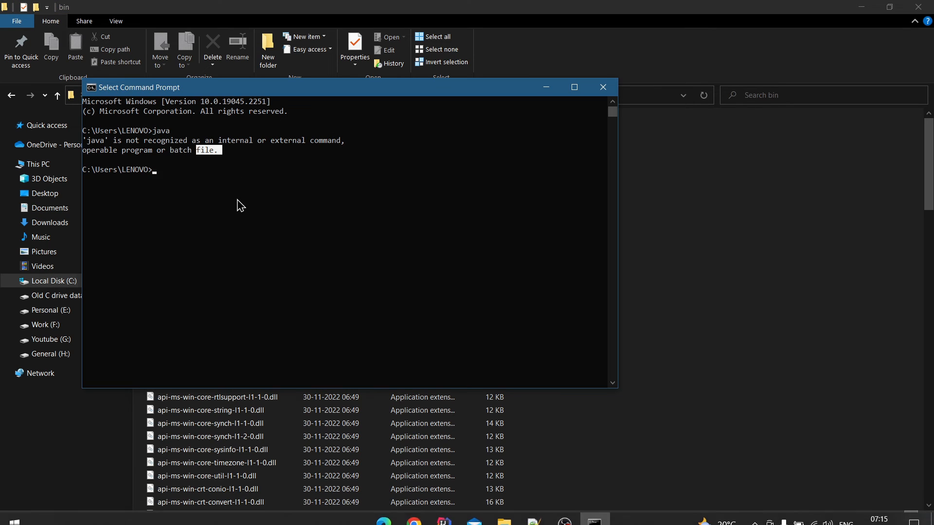
pyautogui.moveTo(299, 95); pyautogui.dragTo(509, 141)
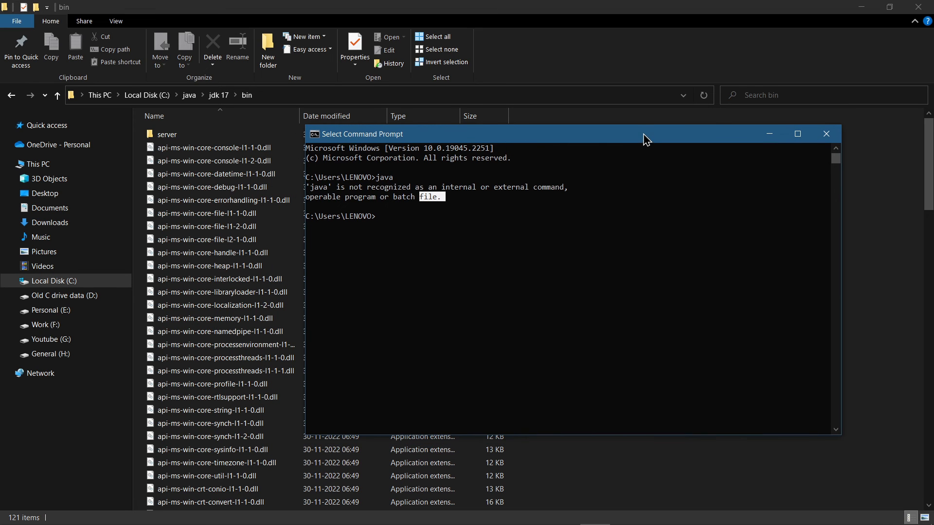
pyautogui.doubleClick(320, 188)
pyautogui.doubleClick(384, 177)
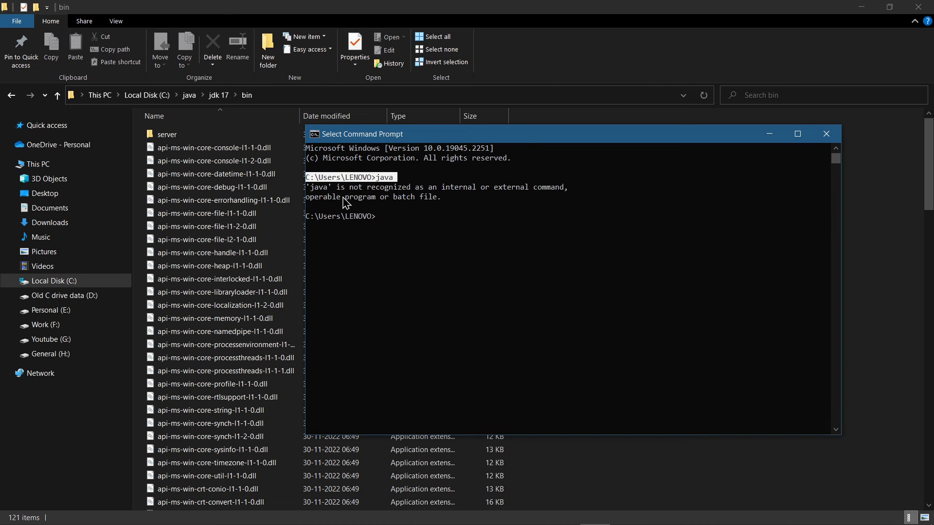
pyautogui.doubleClick(323, 189)
pyautogui.click(395, 217)
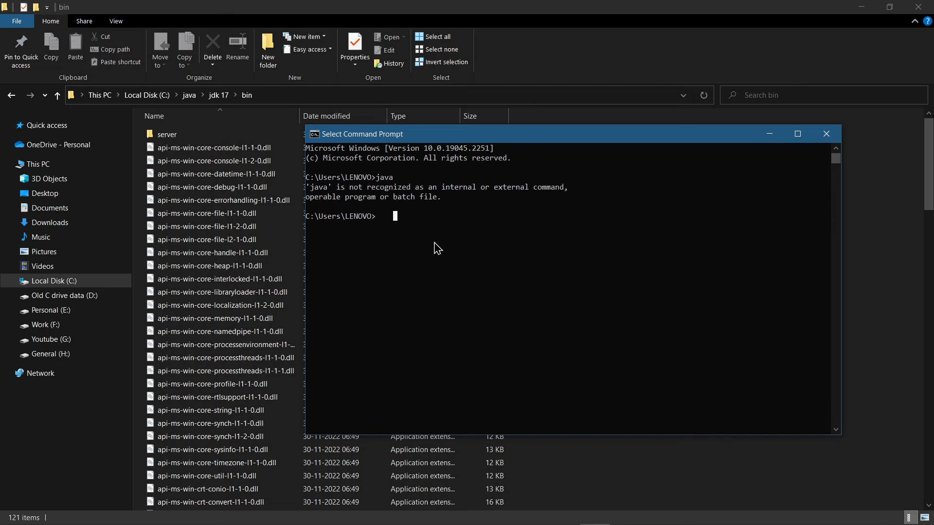
pyautogui.write('java')
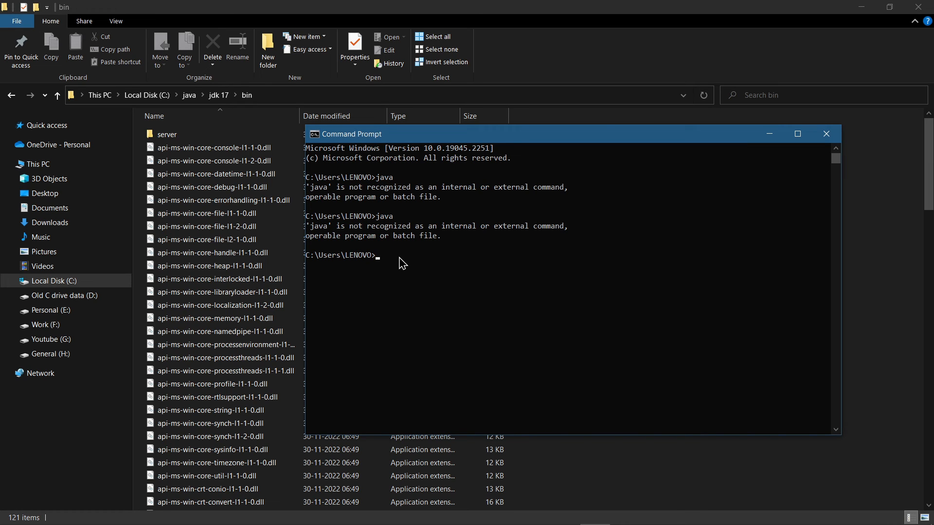
# - Open a new Command Prompt window by searching Windows for cmd, and run java in it
pyautogui.press('super')
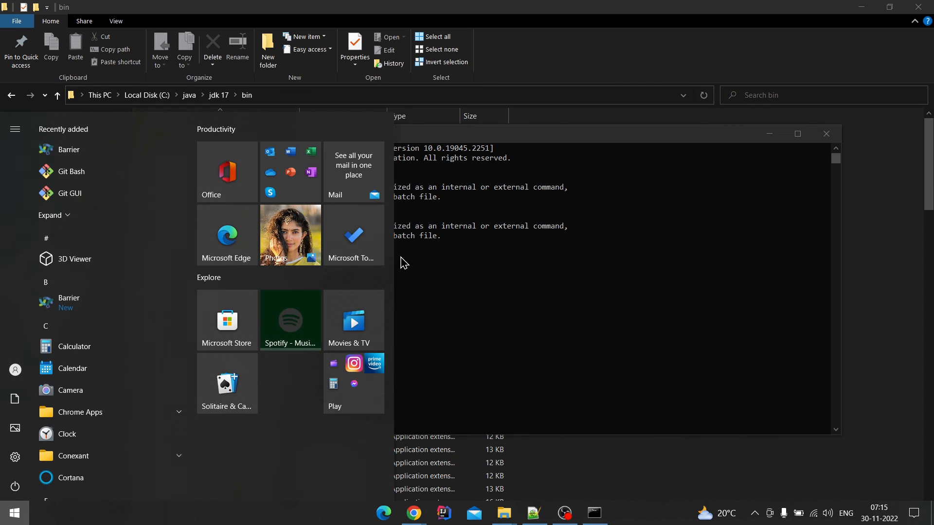
pyautogui.write('cmd')
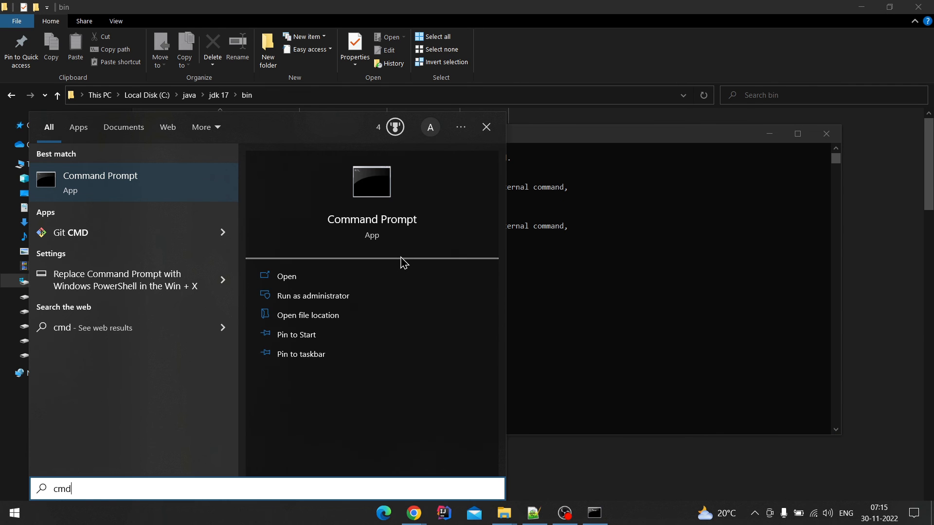
pyautogui.press('Return')
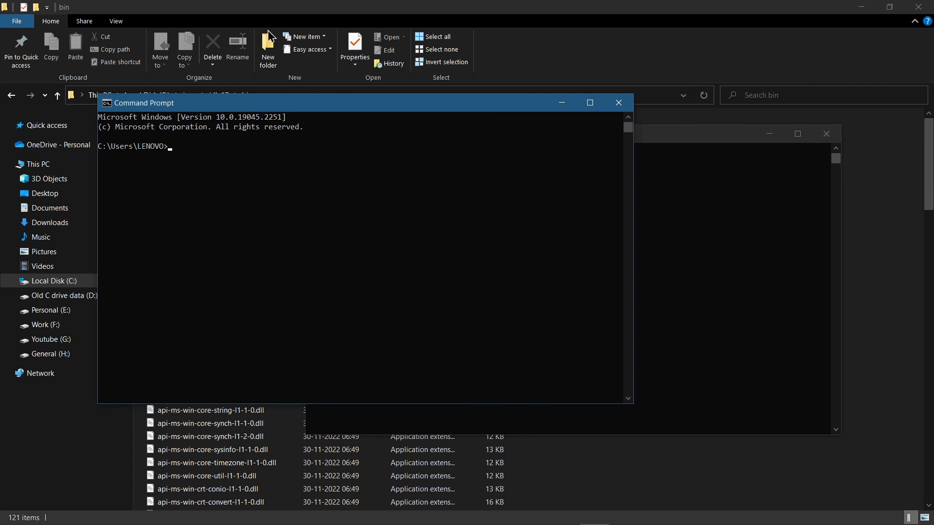
pyautogui.moveTo(358, 102); pyautogui.dragTo(661, 180)
pyautogui.click(595, 268)
pyautogui.write('java')
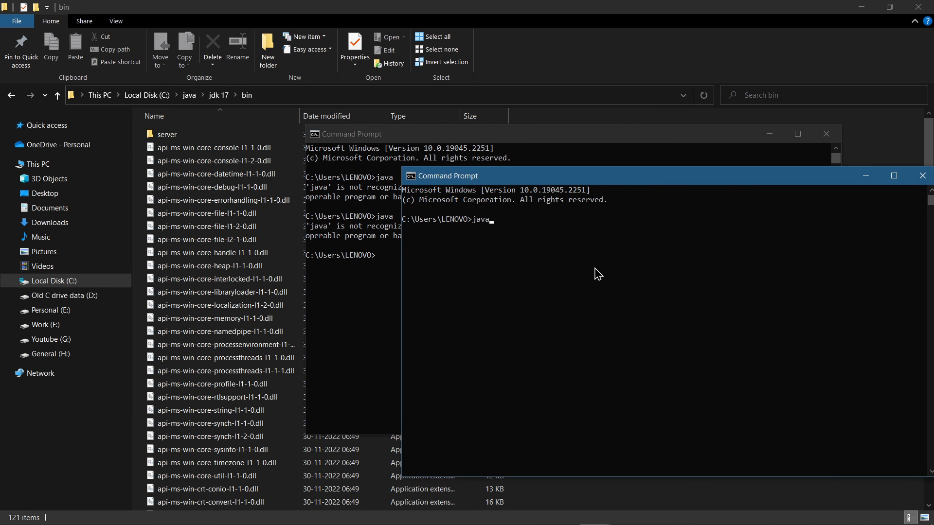
pyautogui.press('Return')
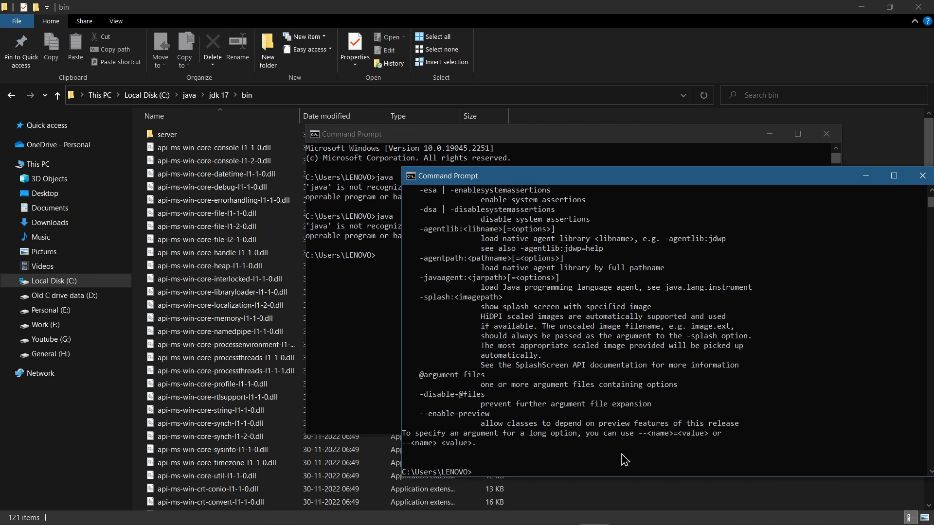
# - Review the java output from its beginning and reposition the new Command Prompt window to compare it with the older one
pyautogui.scroll(20, 622, 437)
pyautogui.scroll(10, 619, 374)
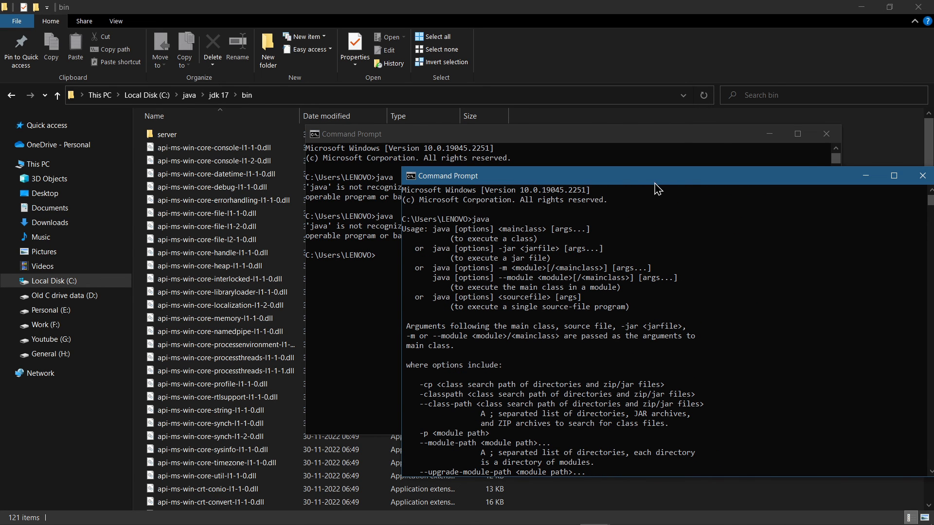
pyautogui.moveTo(660, 182); pyautogui.dragTo(439, 293)
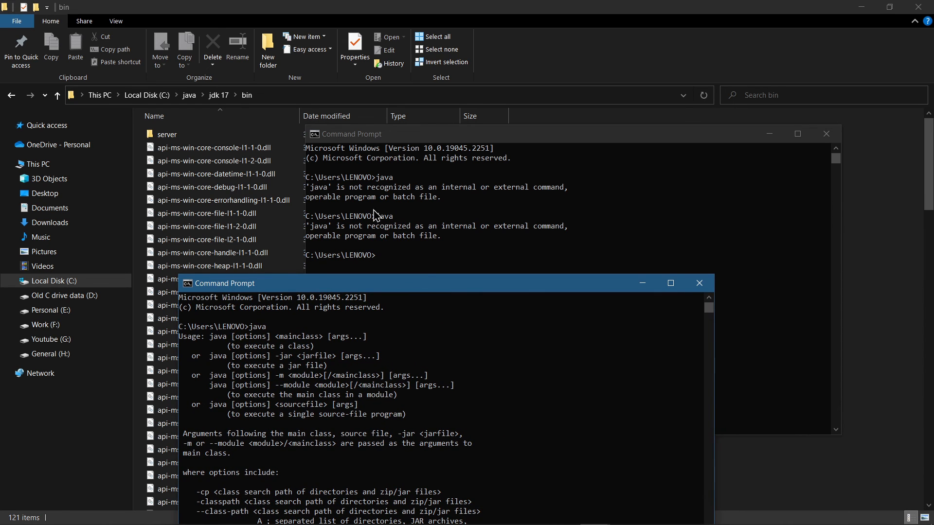
pyautogui.moveTo(375, 289); pyautogui.dragTo(602, 189)
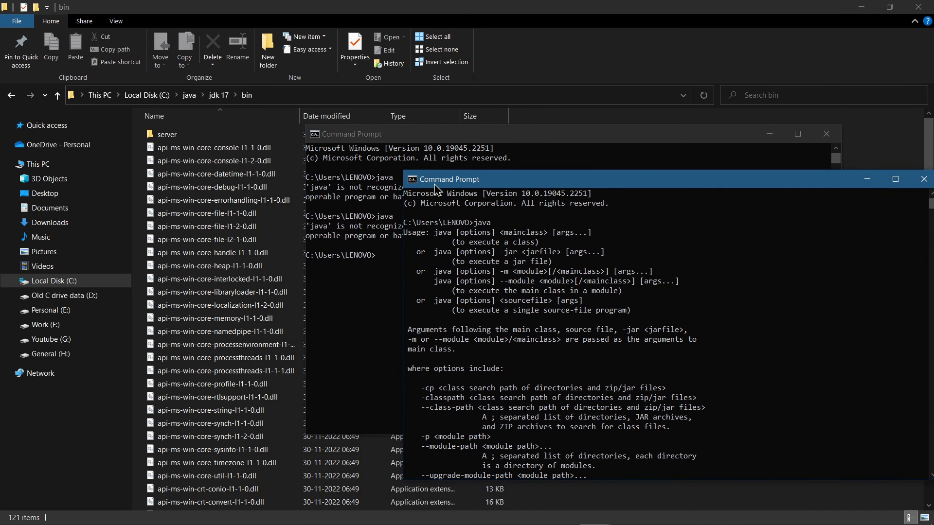
pyautogui.moveTo(439, 185); pyautogui.dragTo(455, 170)
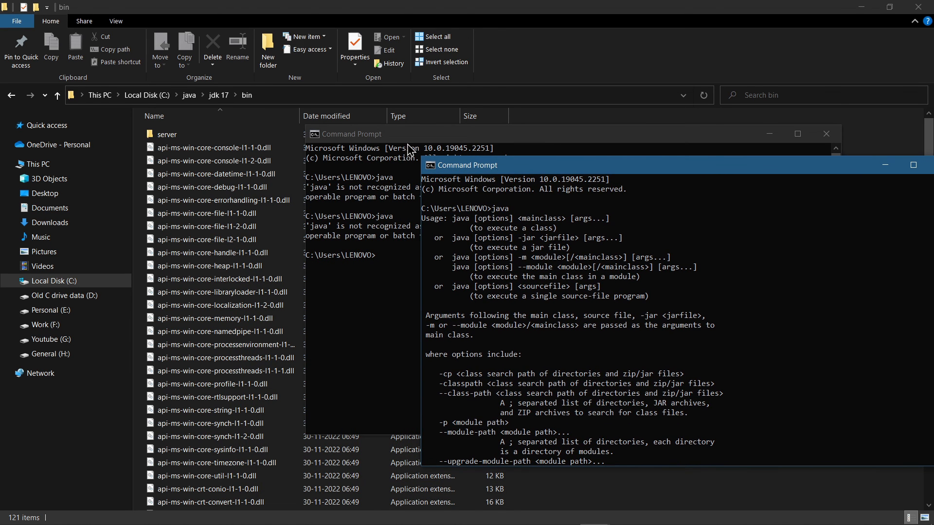
# - Review the rest of the java usage output down to the prompt and reposition the new Command Prompt window over the older one
pyautogui.scroll(-20, 554, 317)
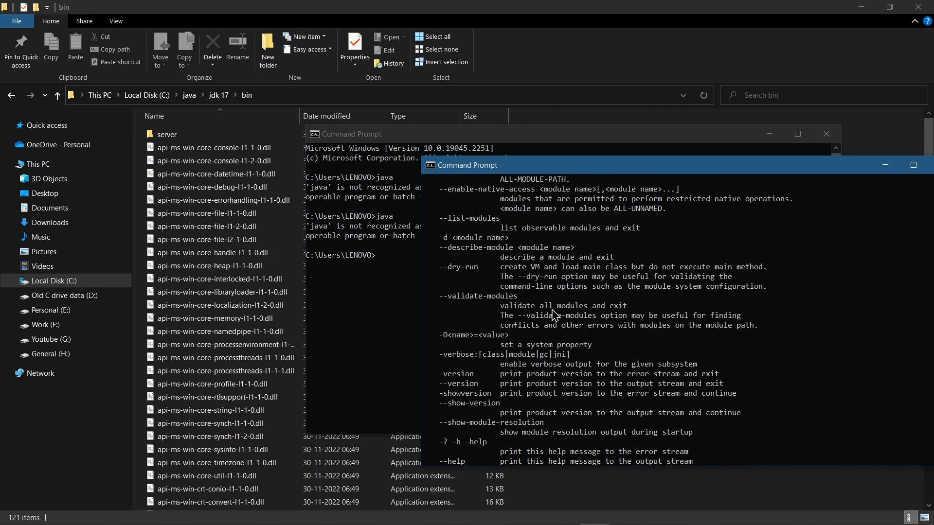
pyautogui.scroll(-4, 557, 313)
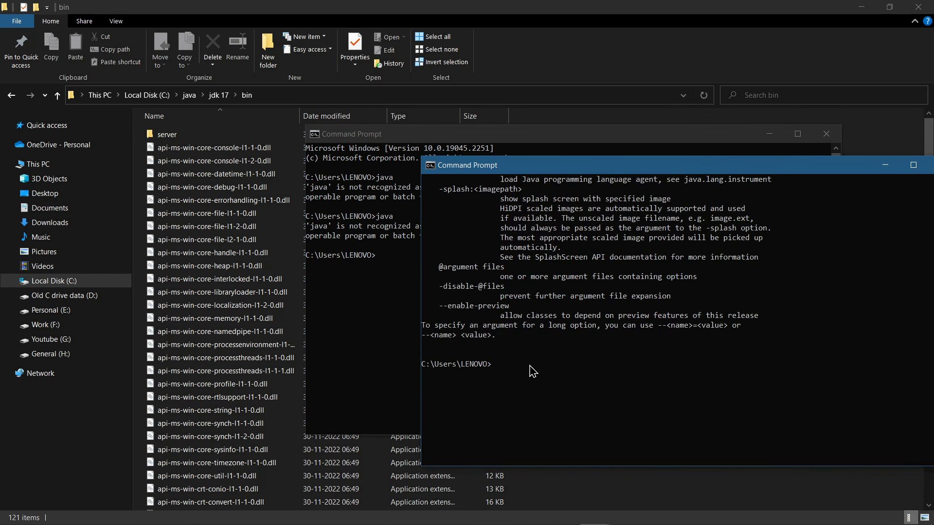
pyautogui.moveTo(602, 167); pyautogui.dragTo(430, 131)
# - Run java -version in the new Command Prompt and mark the version number in its output
pyautogui.click(384, 330)
pyautogui.click(348, 334)
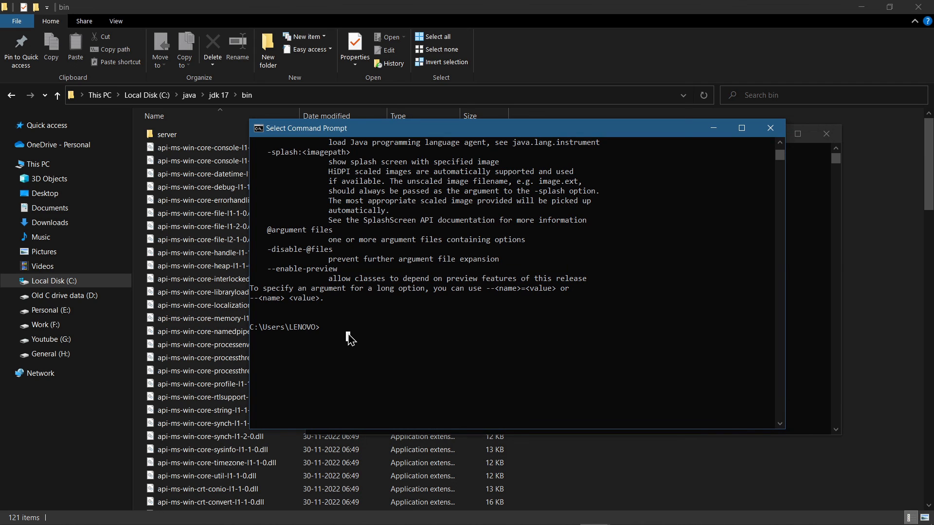
pyautogui.write('java -ver')
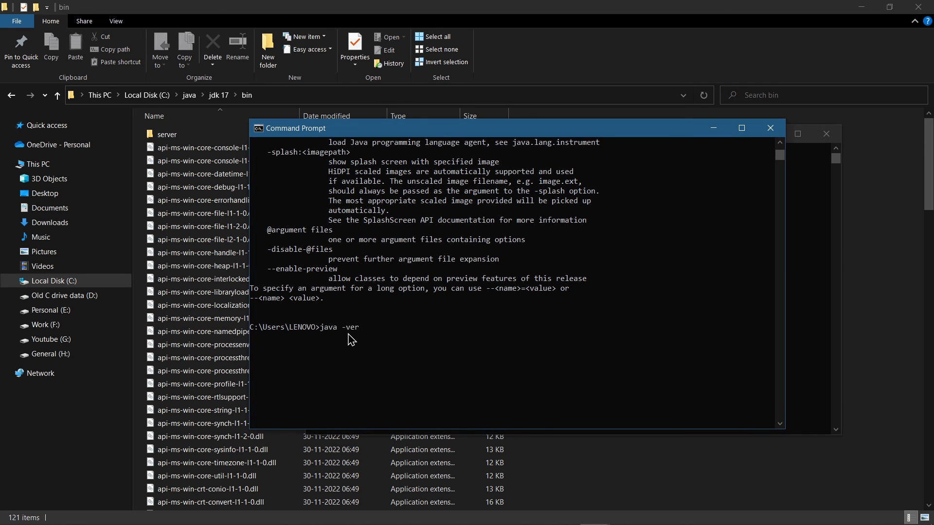
pyautogui.write('sion')
pyautogui.press('Return')
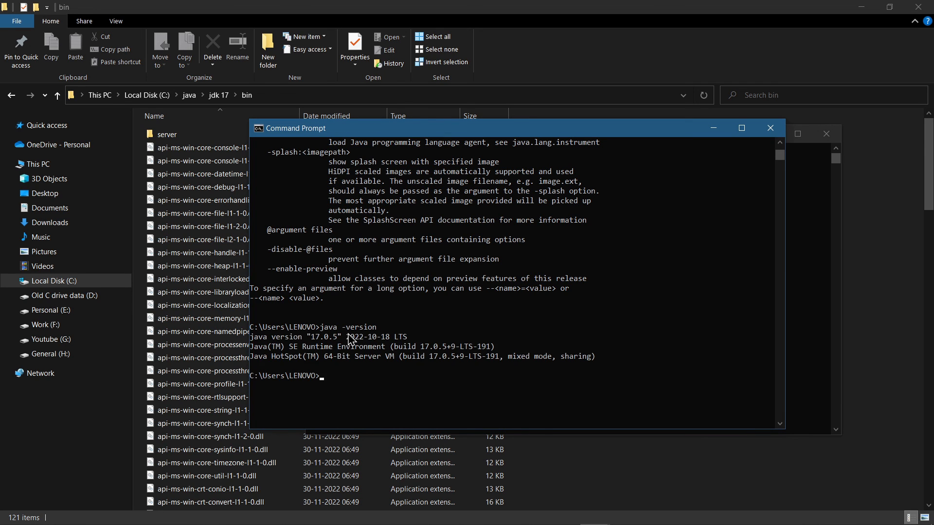
pyautogui.doubleClick(319, 338)
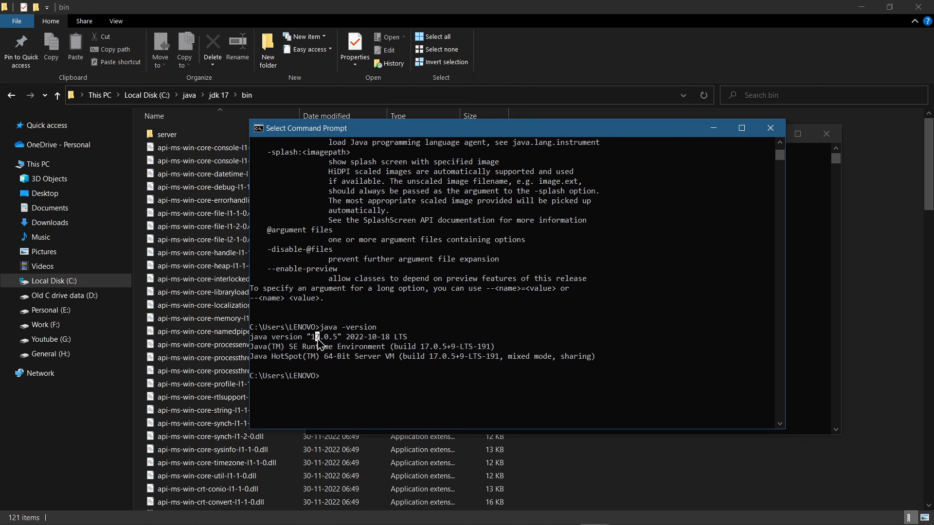